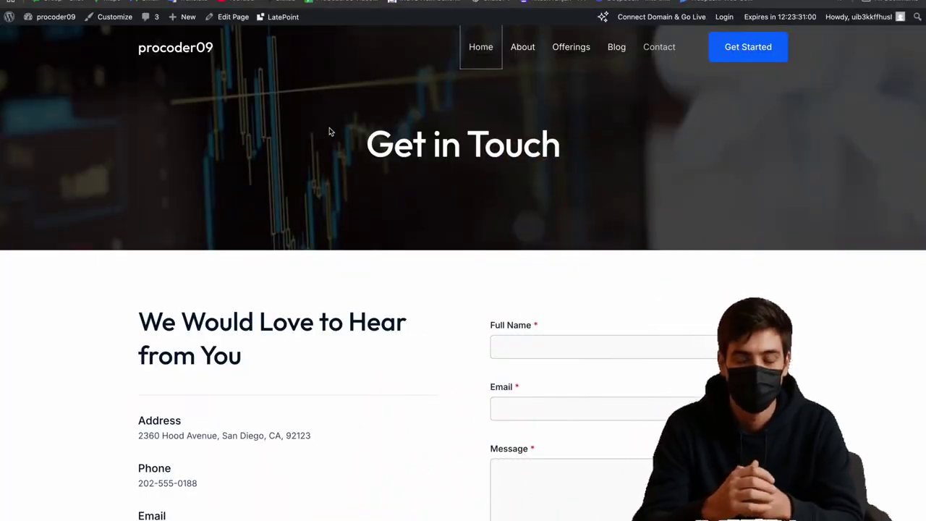
# Go back to the procoder09 site's home page and review its service, story and feature sections.
pyautogui.hotkey('alt', 'Left')
pyautogui.scroll(-9, 329, 131)
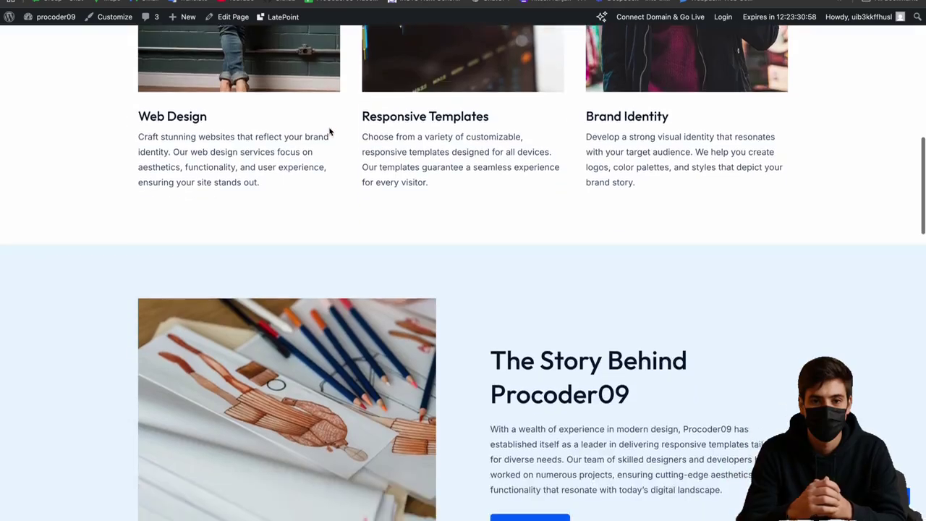
pyautogui.scroll(-14, 330, 131)
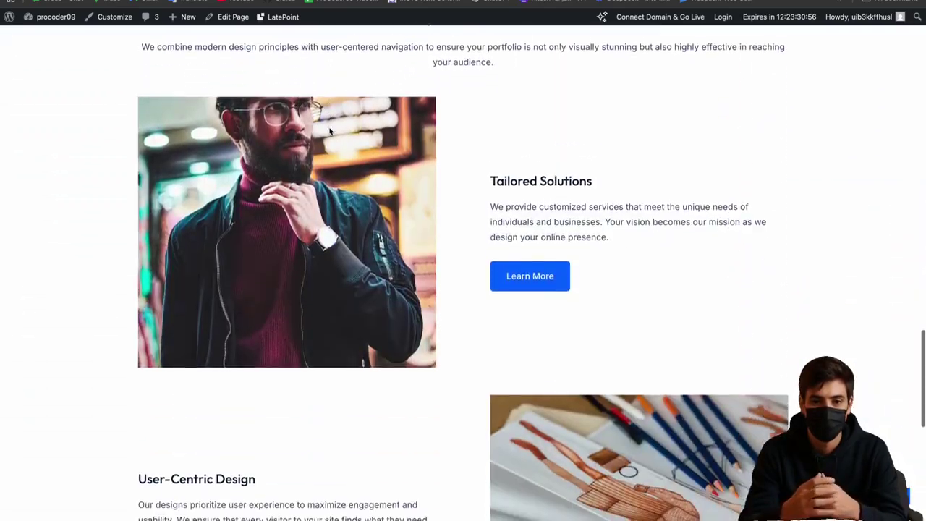
pyautogui.scroll(-7, 330, 131)
pyautogui.scroll(3, 330, 131)
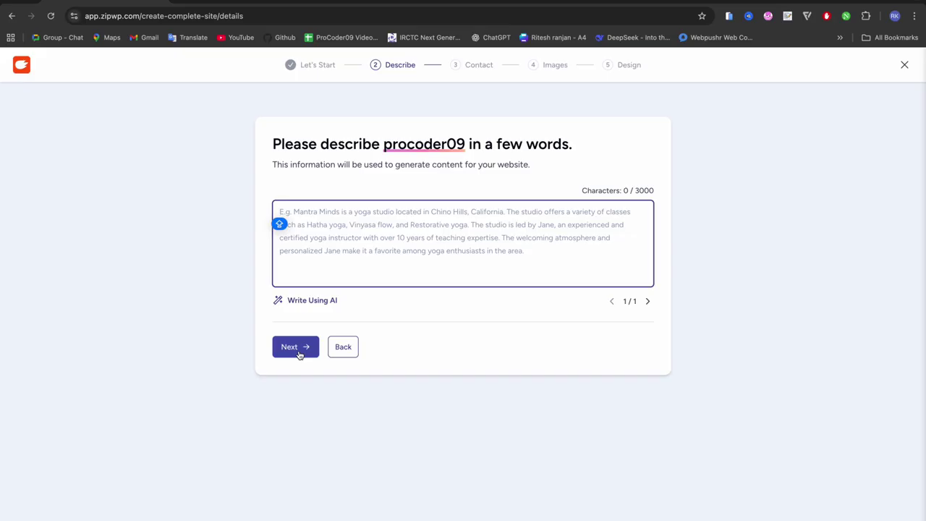
# Begin the procoder09 website description with "CREATE A POR".
pyautogui.write('CREATE A POR')
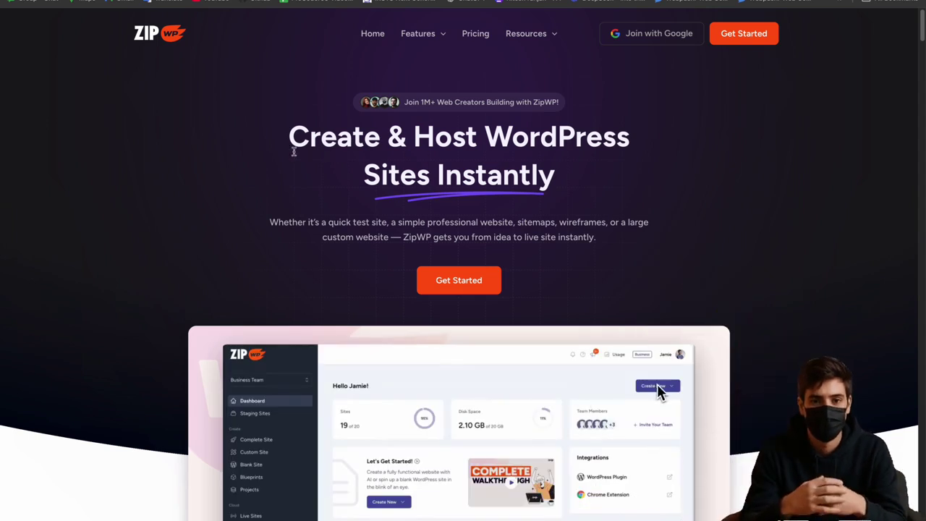
# Examine the ZipWP home page, including its headline, impact figures and WordPress workflow features.
pyautogui.moveTo(286, 141); pyautogui.dragTo(679, 162)
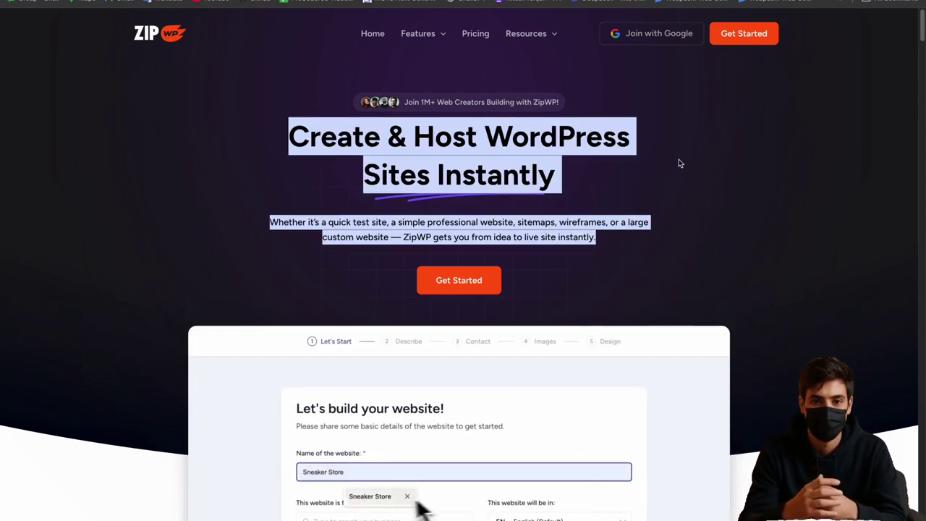
pyautogui.click(624, 173)
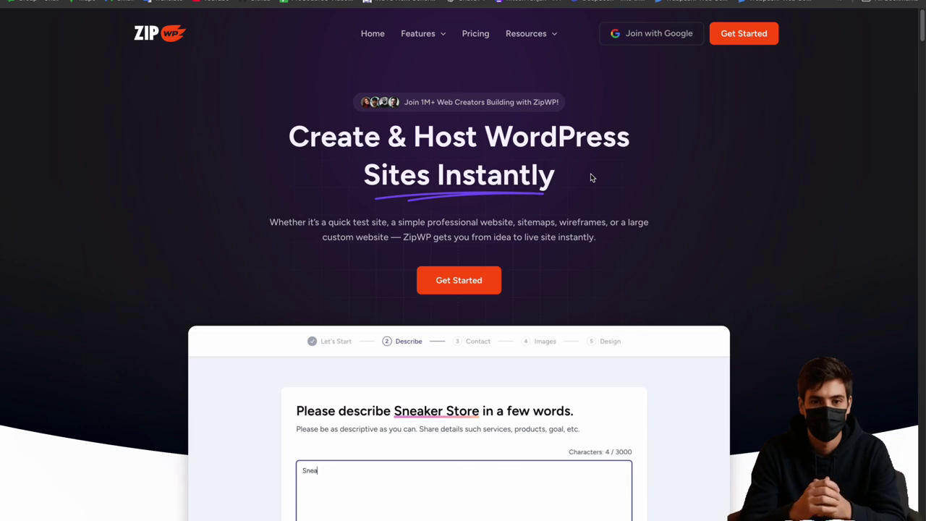
pyautogui.scroll(-2, 591, 178)
pyautogui.scroll(-1, 591, 178)
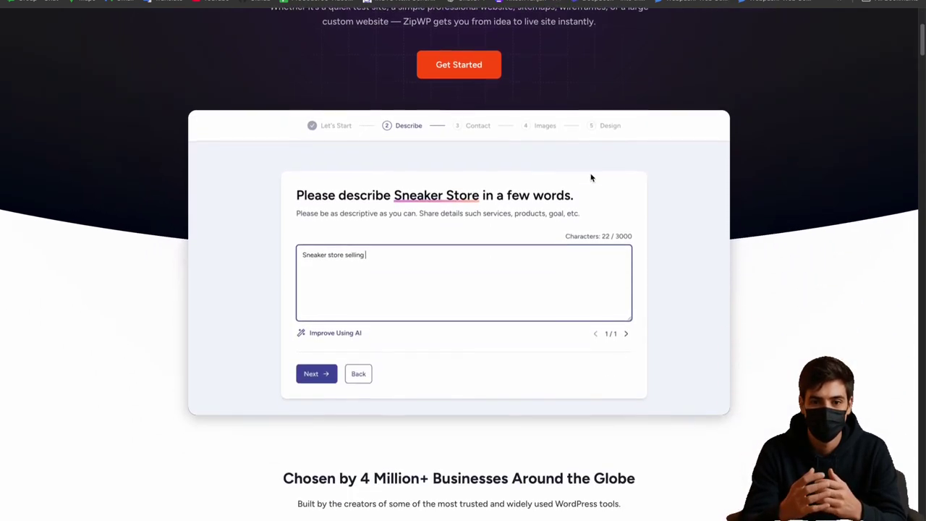
pyautogui.scroll(-2, 427, 239)
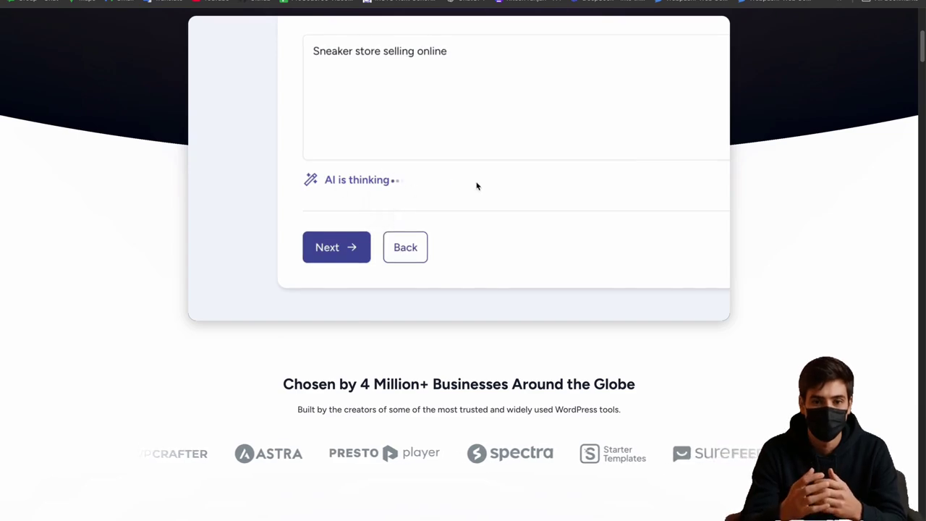
pyautogui.scroll(-2, 506, 200)
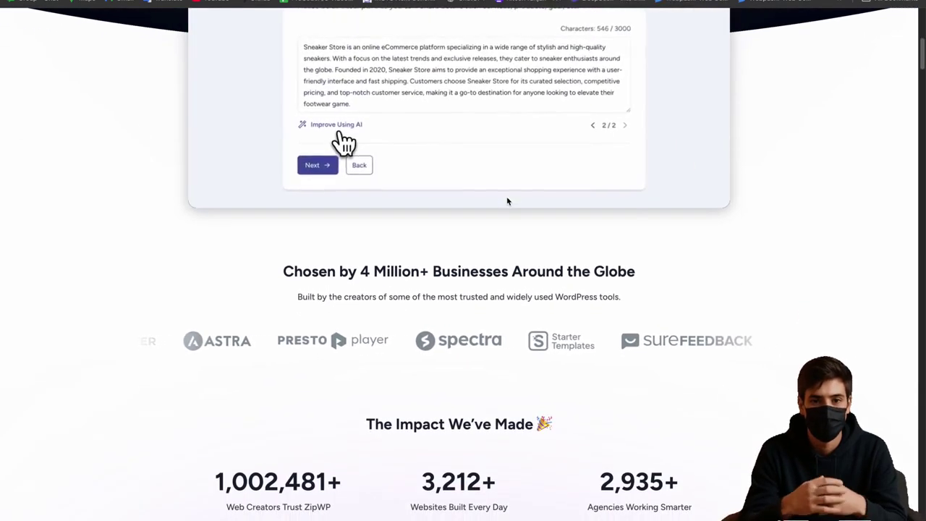
pyautogui.scroll(-4, 507, 201)
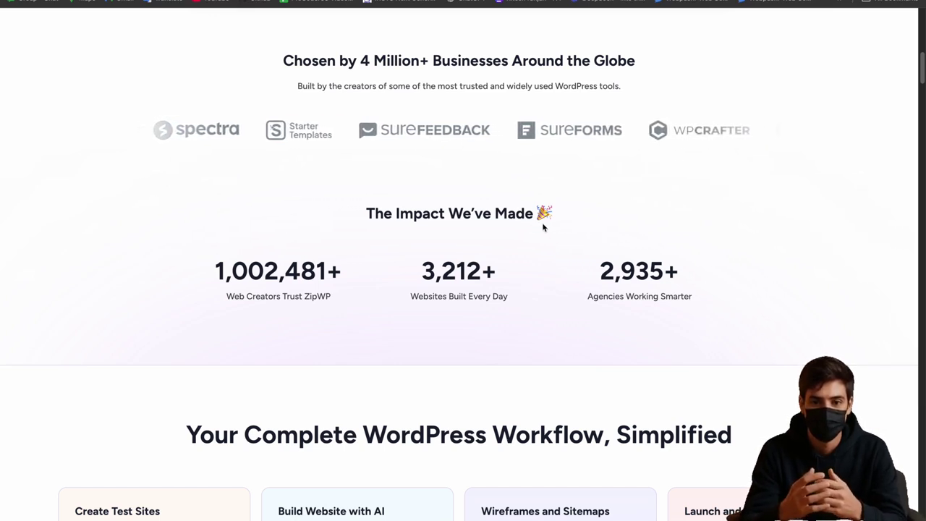
pyautogui.scroll(-3, 544, 227)
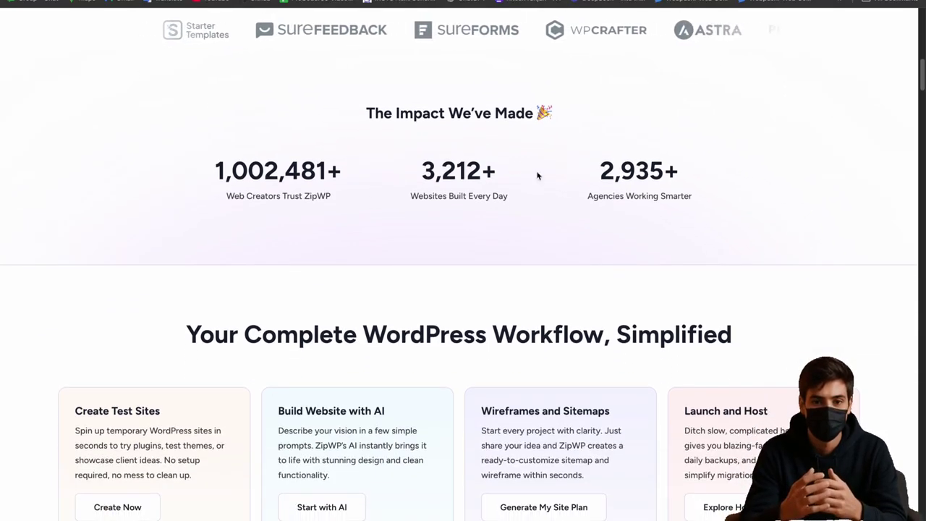
pyautogui.scroll(-3, 327, 222)
pyautogui.scroll(-2, 327, 218)
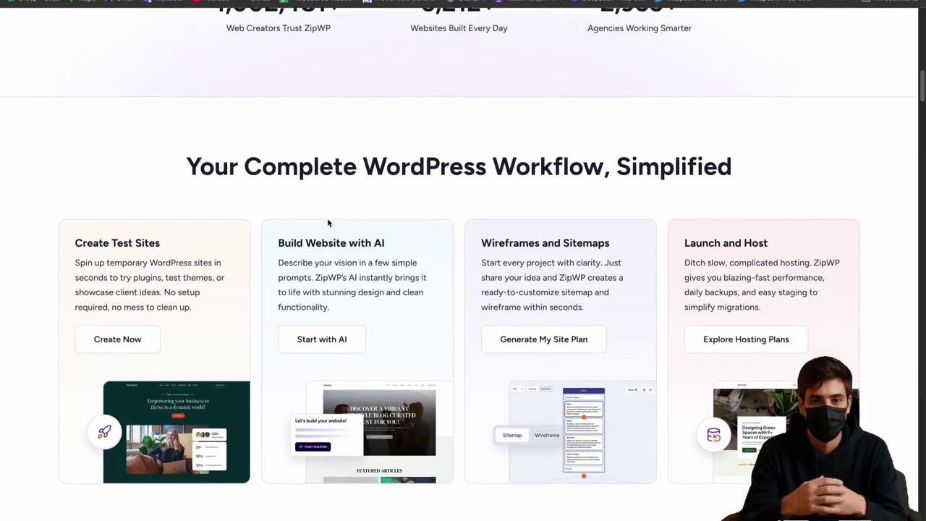
pyautogui.scroll(-4, 327, 218)
pyautogui.scroll(-20, 327, 218)
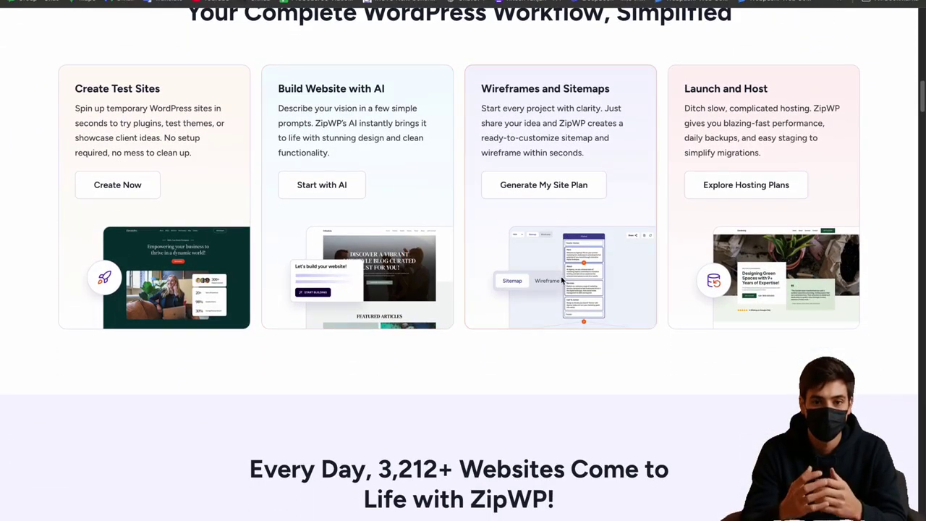
pyautogui.scroll(-15, 561, 281)
pyautogui.scroll(20, 563, 281)
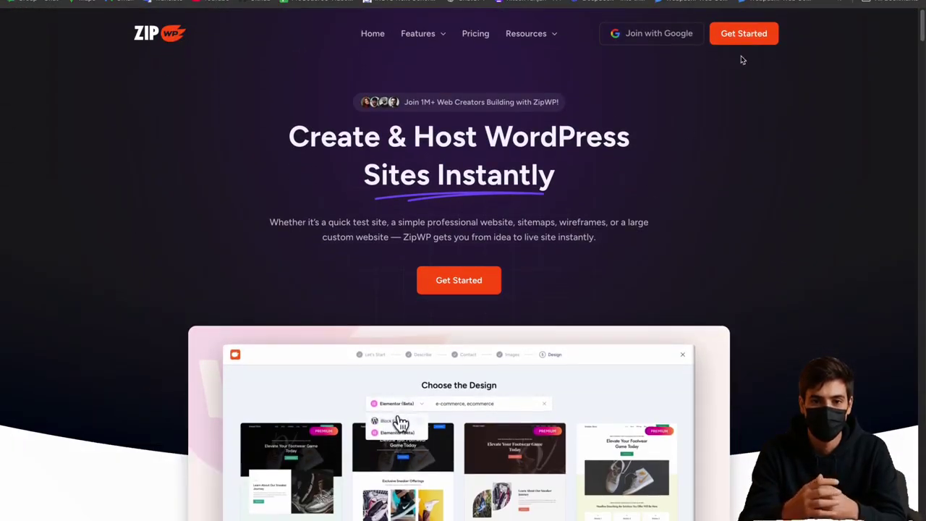
pyautogui.click(660, 38)
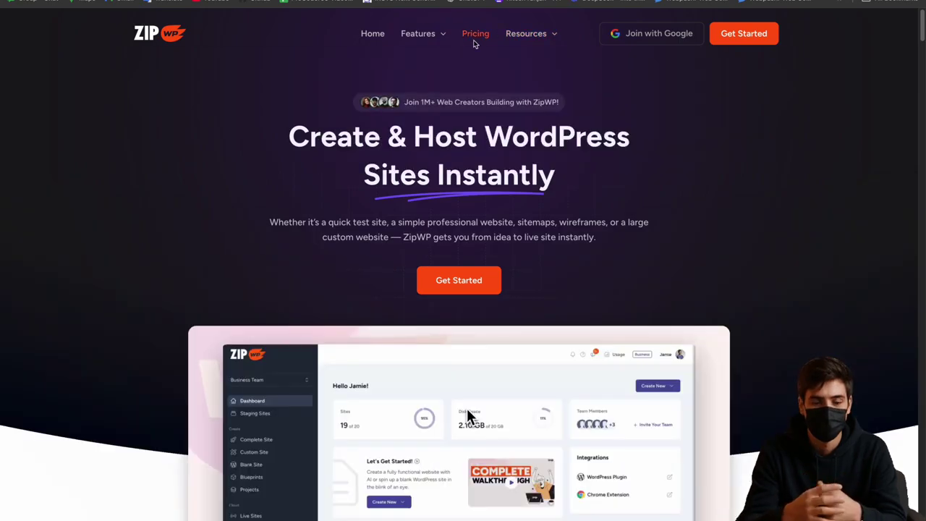
# Open the ZipWP pricing and compare the Platform plans with the Platform + Cloud plans, including Starter Cloud.
pyautogui.click(474, 42)
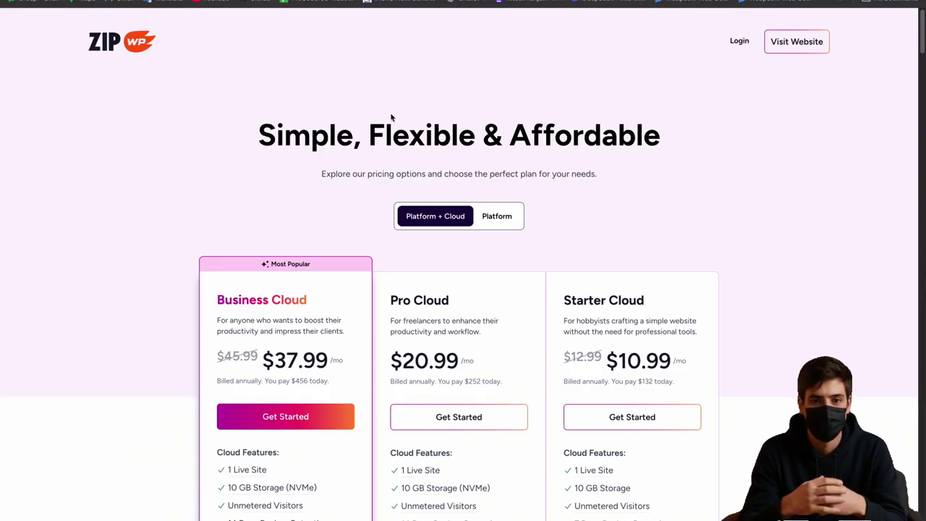
pyautogui.scroll(-3, 391, 119)
pyautogui.scroll(1, 388, 128)
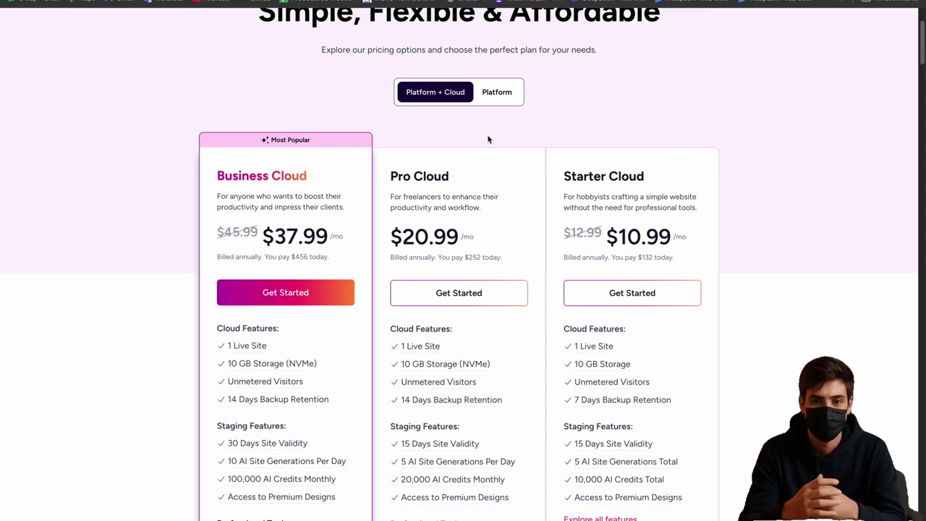
pyautogui.click(498, 103)
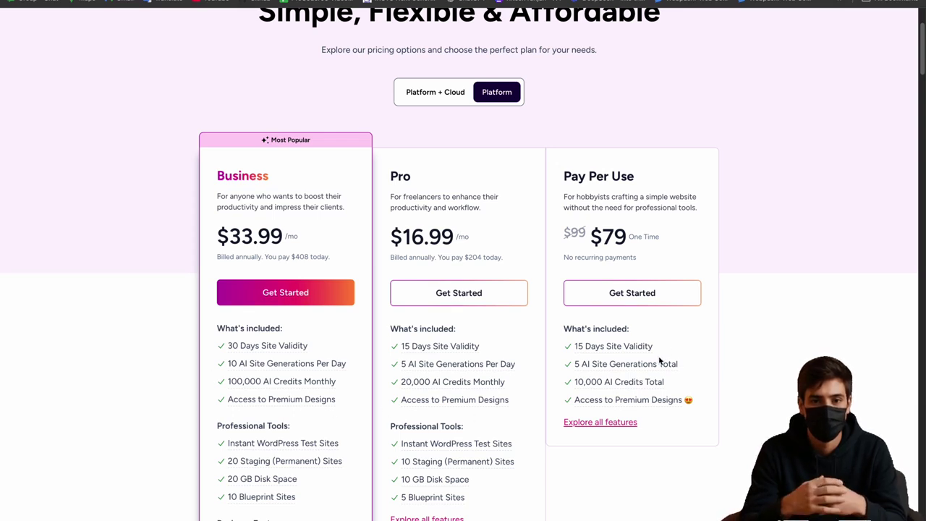
pyautogui.click(448, 291)
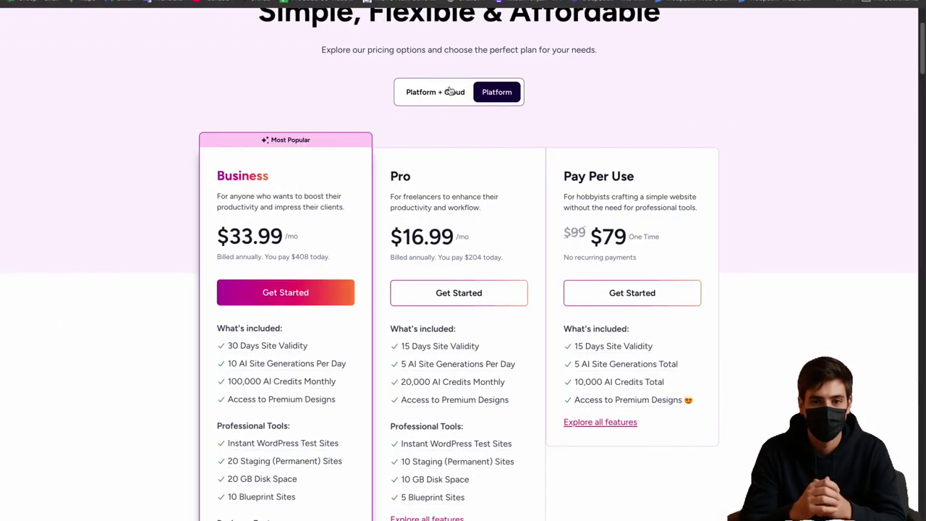
pyautogui.click(434, 91)
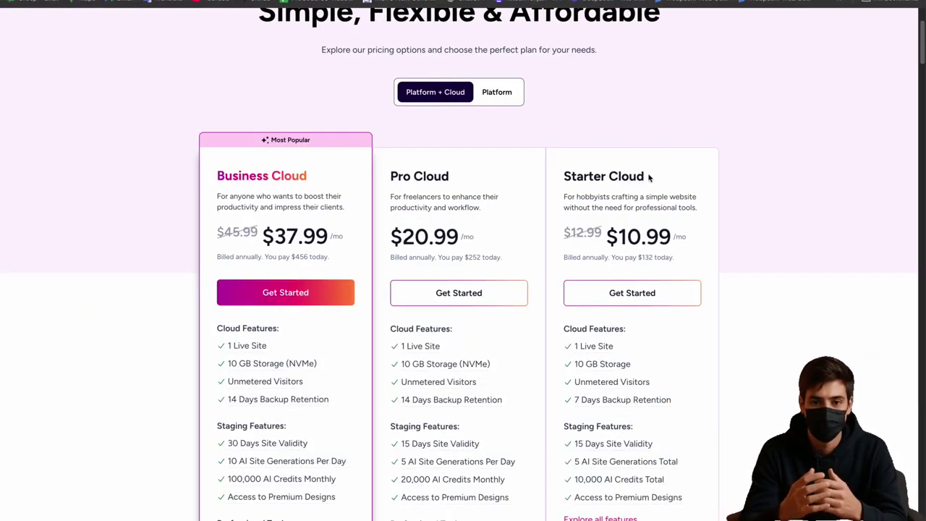
pyautogui.moveTo(643, 177); pyautogui.dragTo(574, 175)
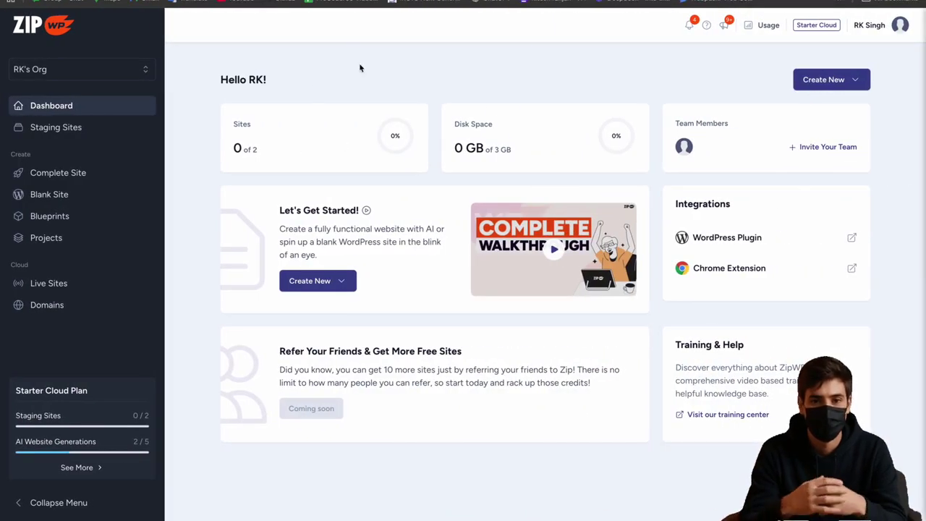
# Create a new complete website from the dashboard, starting over instead of resuming the previous session.
pyautogui.click(831, 80)
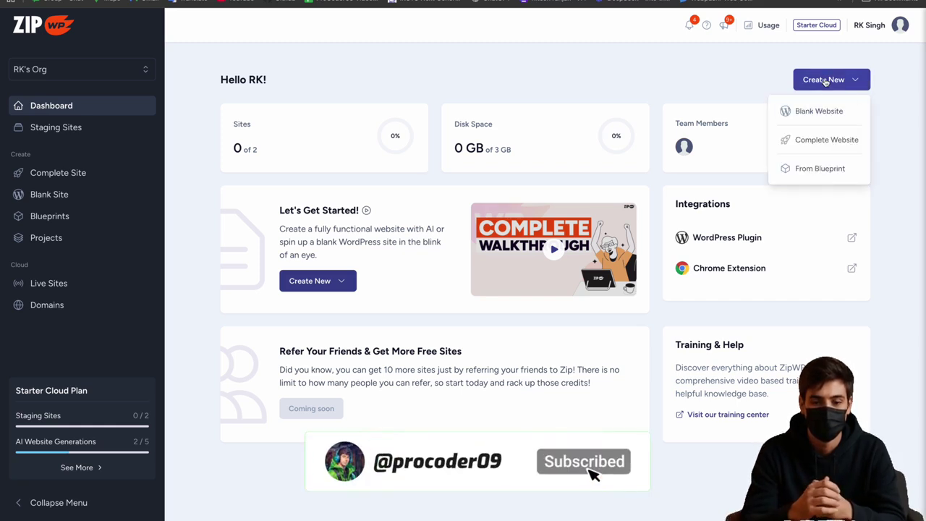
pyautogui.click(828, 140)
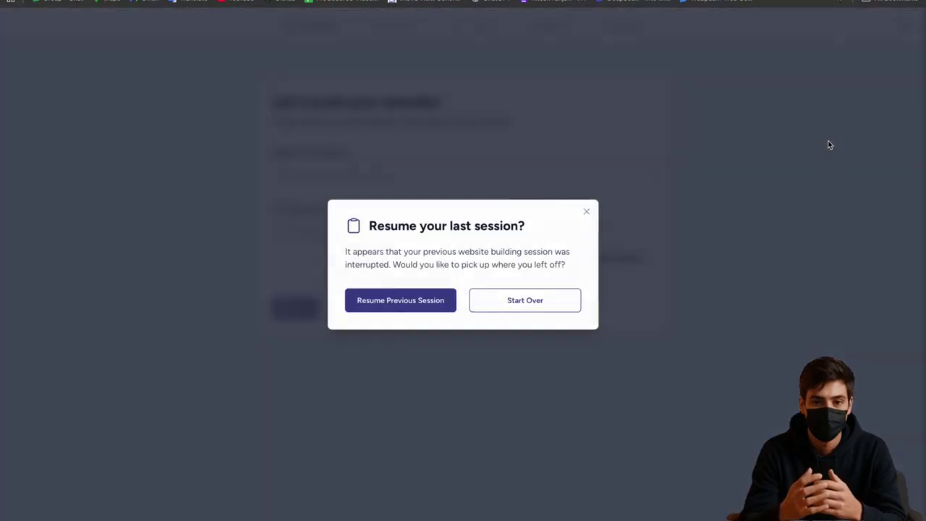
pyautogui.click(521, 302)
# Name the website procoder09, set its business type to Portfolio, and continue to the description stage.
pyautogui.click(471, 172)
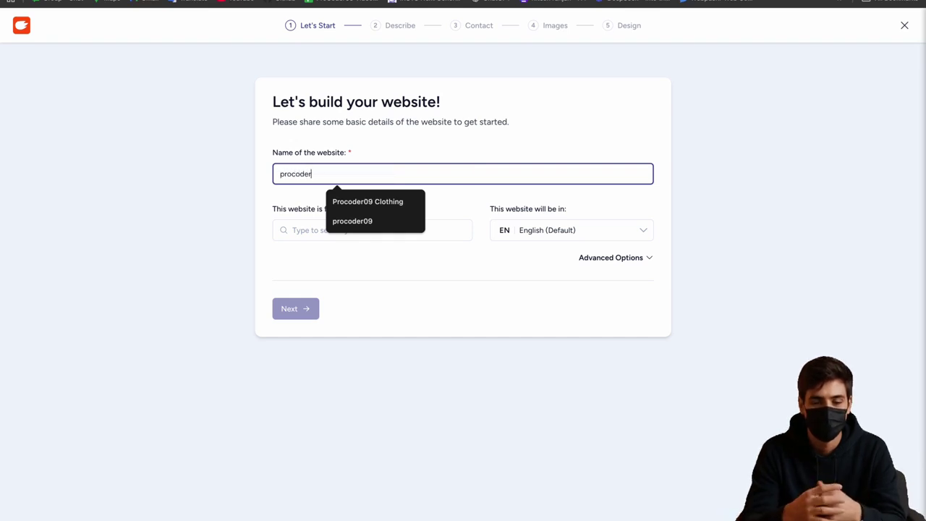
pyautogui.write('procoder09')
pyautogui.click(295, 230)
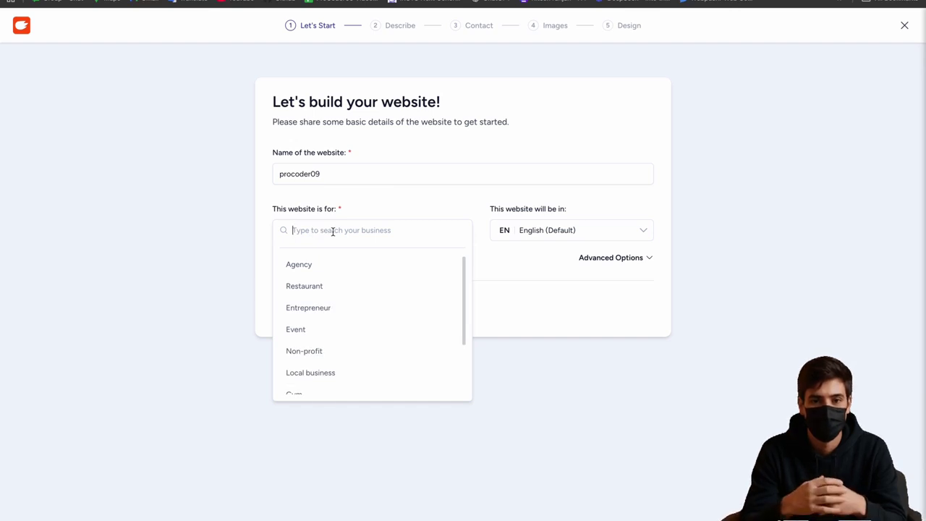
pyautogui.write('portfolio')
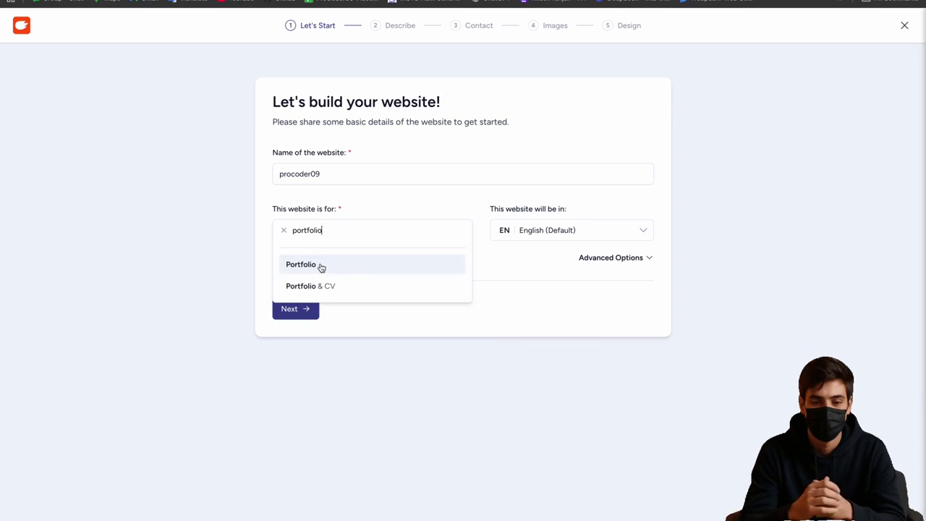
pyautogui.click(321, 266)
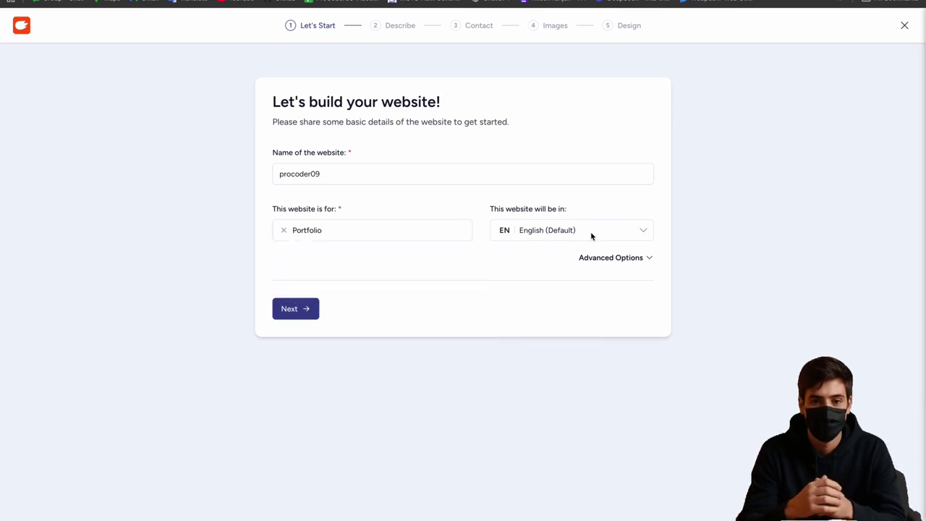
pyautogui.click(311, 308)
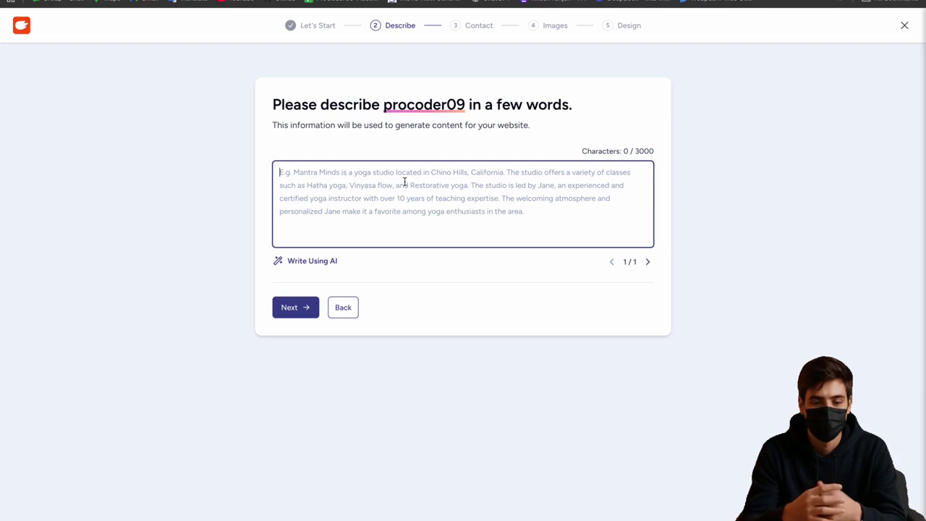
# Describe the site as "i wnat a portfolio website with modern design and template with responisvness" and improve the text using AI.
pyautogui.write('i wnat a portfolio we')
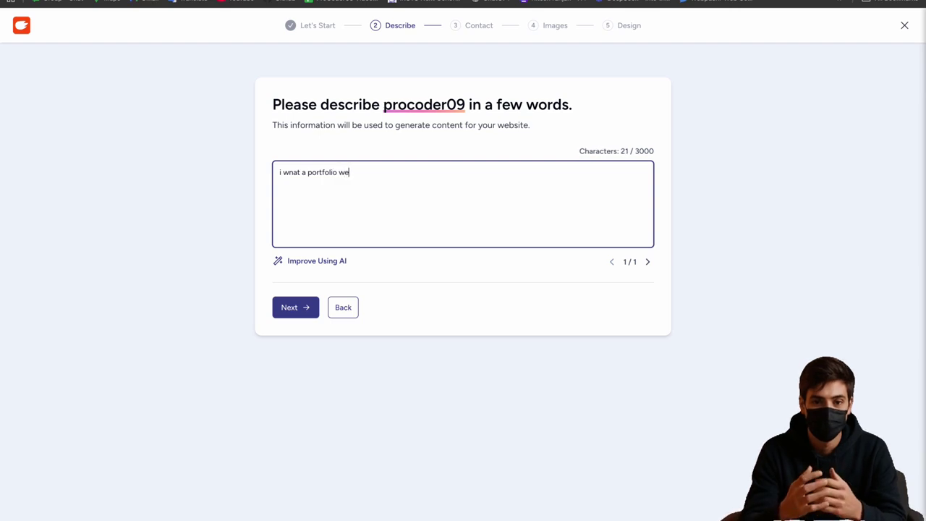
pyautogui.write('bsite with mo')
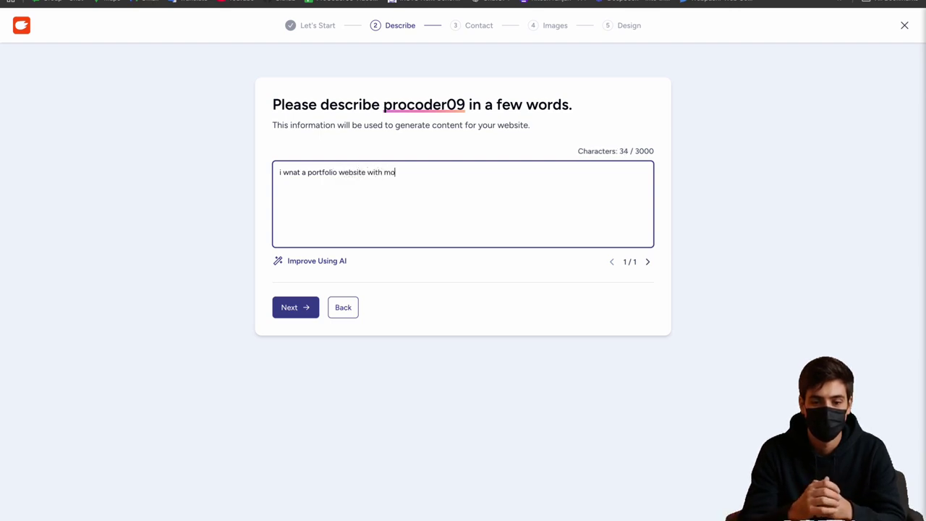
pyautogui.write('dern designed')
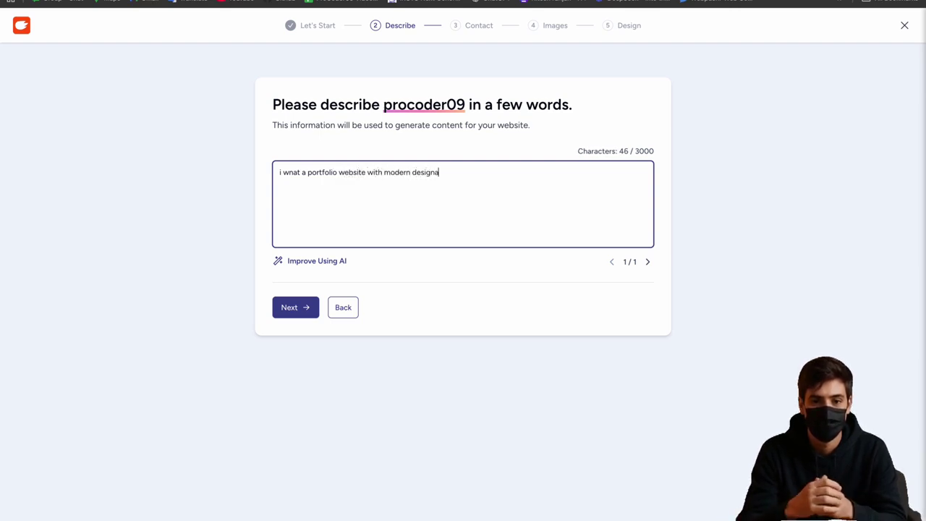
pyautogui.press('BackSpace')
pyautogui.press('BackSpace')
pyautogui.write('a')
pyautogui.write(' and tem')
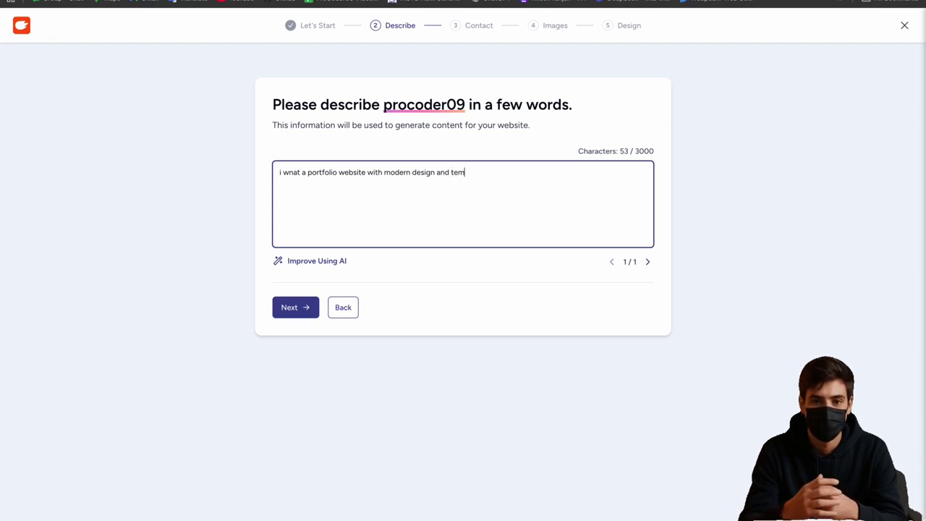
pyautogui.write('plate with re')
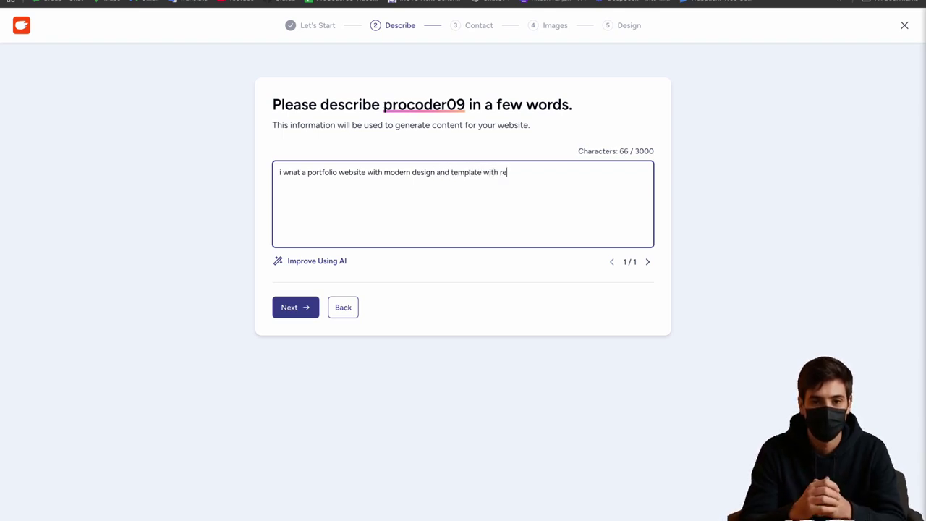
pyautogui.write('sponisvness')
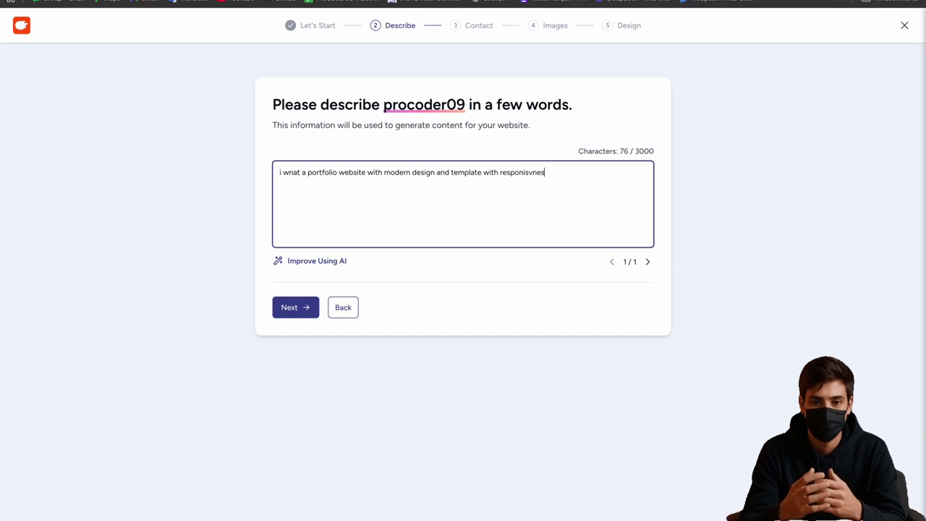
pyautogui.click(329, 263)
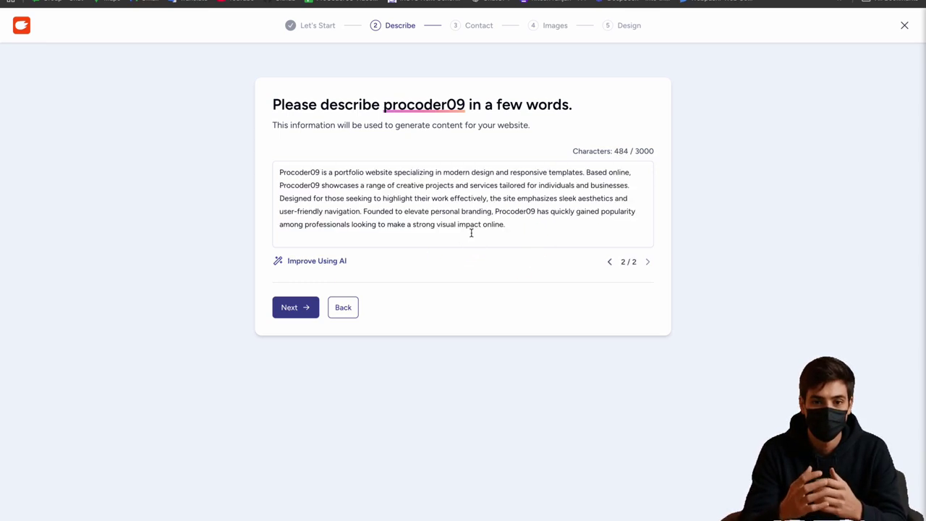
# Accept the AI-improved description and skip the contact details to reach the image selection.
pyautogui.click(296, 310)
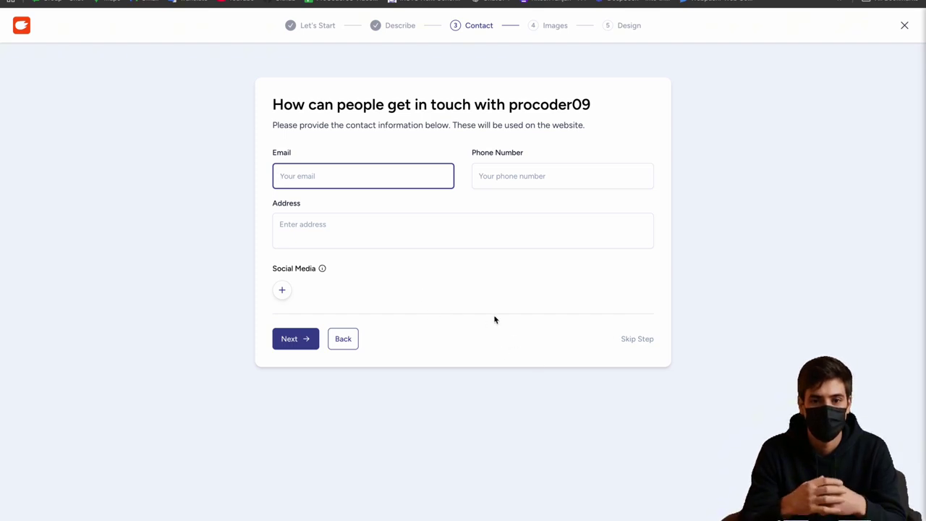
pyautogui.click(634, 339)
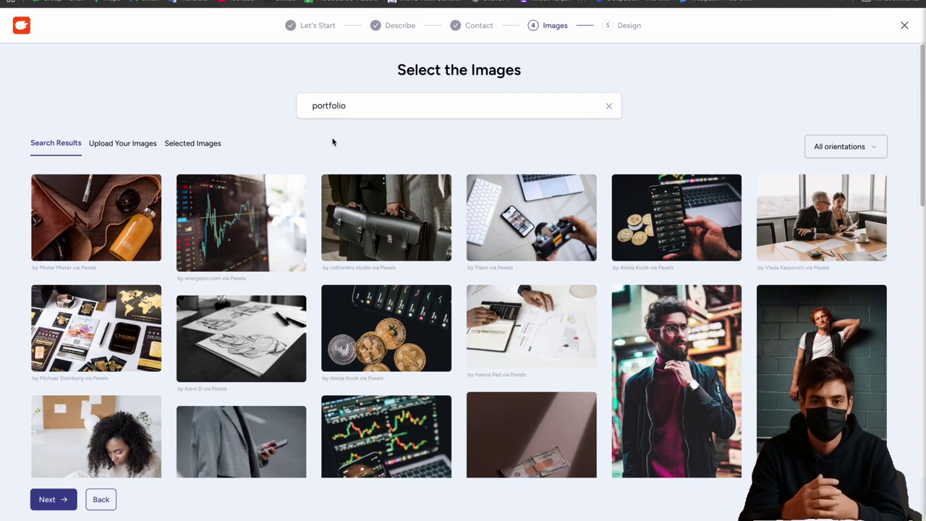
# Check the image upload option, then select the trading chart and the bearded man portrait from the portfolio search results.
pyautogui.click(139, 145)
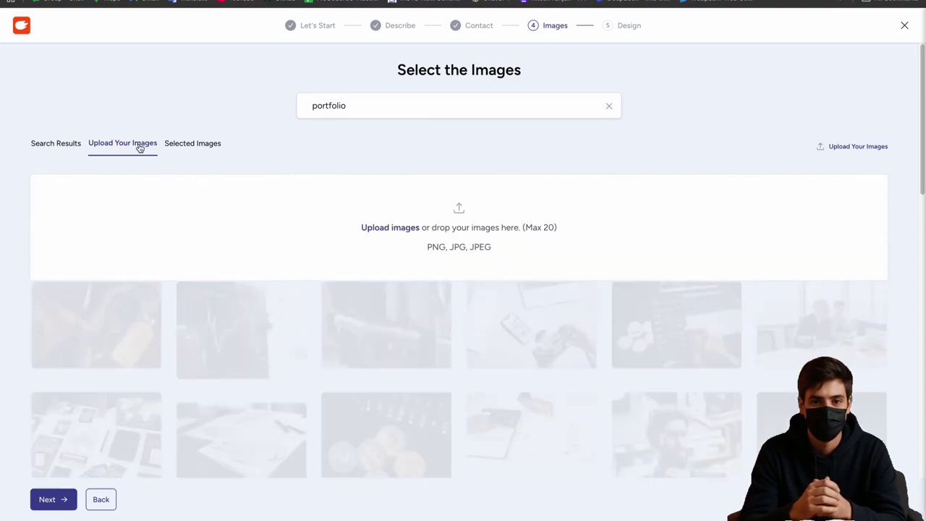
pyautogui.click(55, 145)
pyautogui.scroll(-1, 398, 248)
pyautogui.scroll(1, 324, 203)
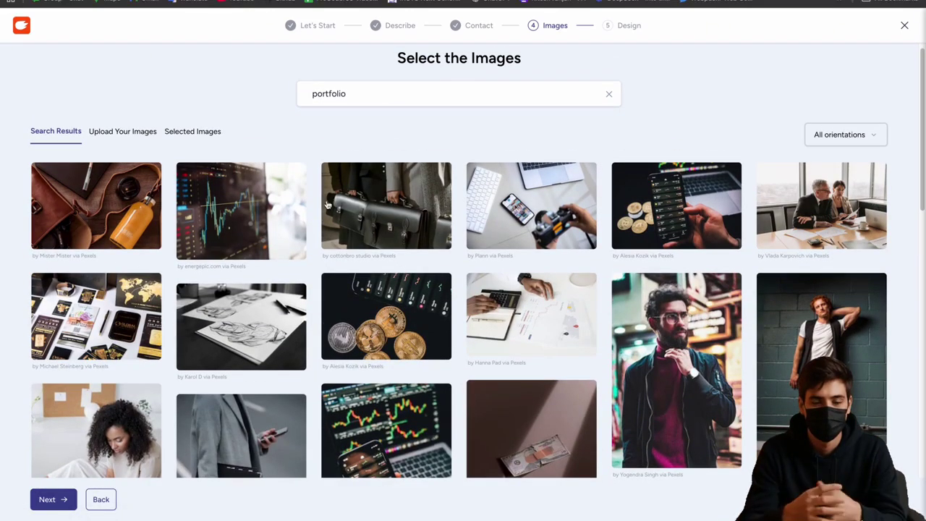
pyautogui.click(280, 203)
pyautogui.scroll(-2, 536, 288)
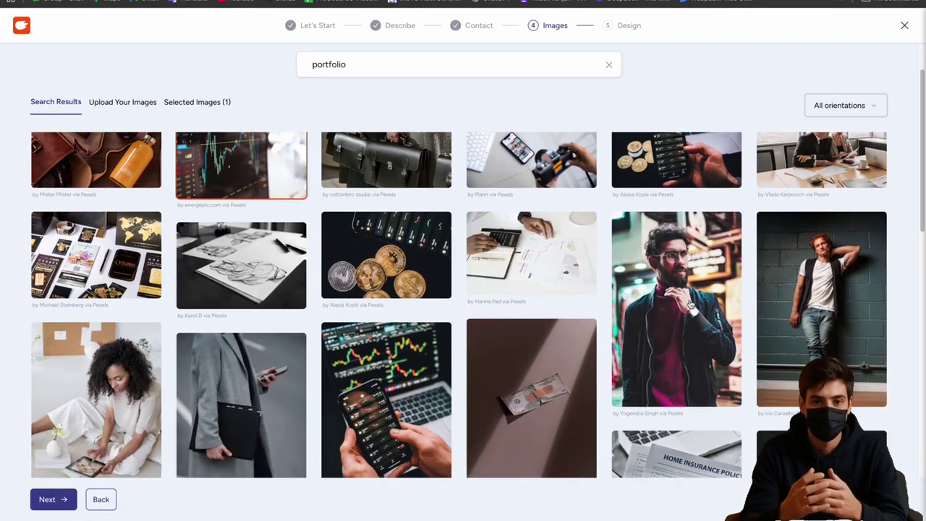
pyautogui.click(691, 304)
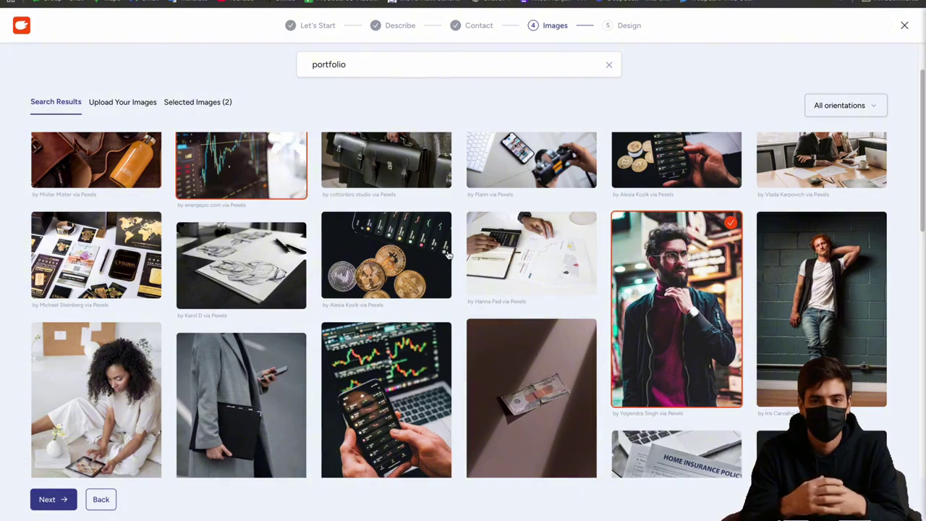
# Add the pencil sketches image and the man leaning against the brick wall, and continue to the design stage.
pyautogui.scroll(-5, 689, 216)
pyautogui.scroll(-2, 499, 303)
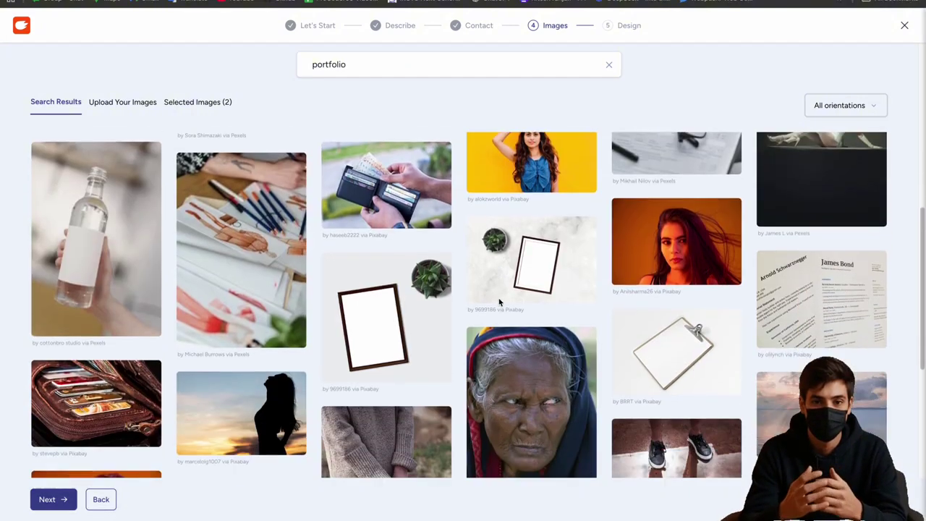
pyautogui.click(271, 304)
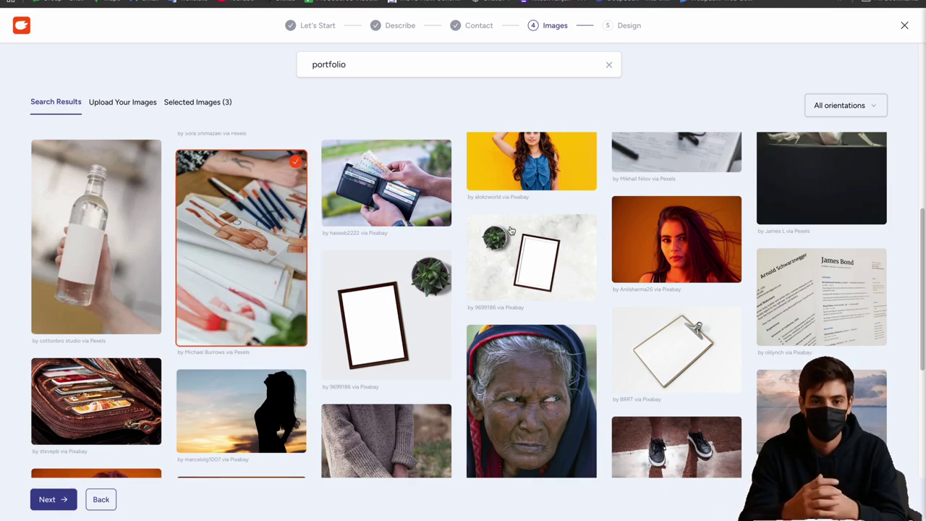
pyautogui.scroll(6, 532, 268)
pyautogui.scroll(1, 530, 272)
pyautogui.click(823, 257)
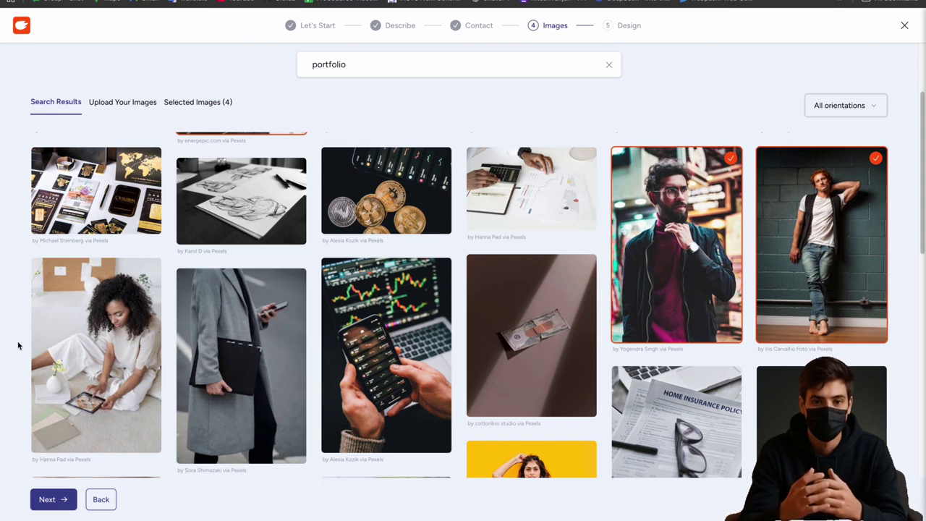
pyautogui.click(51, 502)
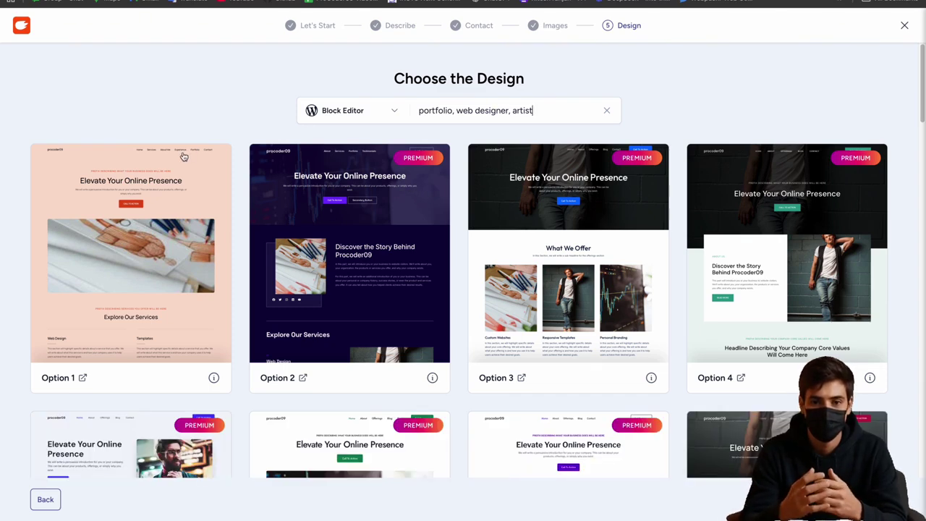
# Choose the Option 3 design and continue with its Outfit & Inter font pair and Original color palette.
pyautogui.scroll(-2, 182, 161)
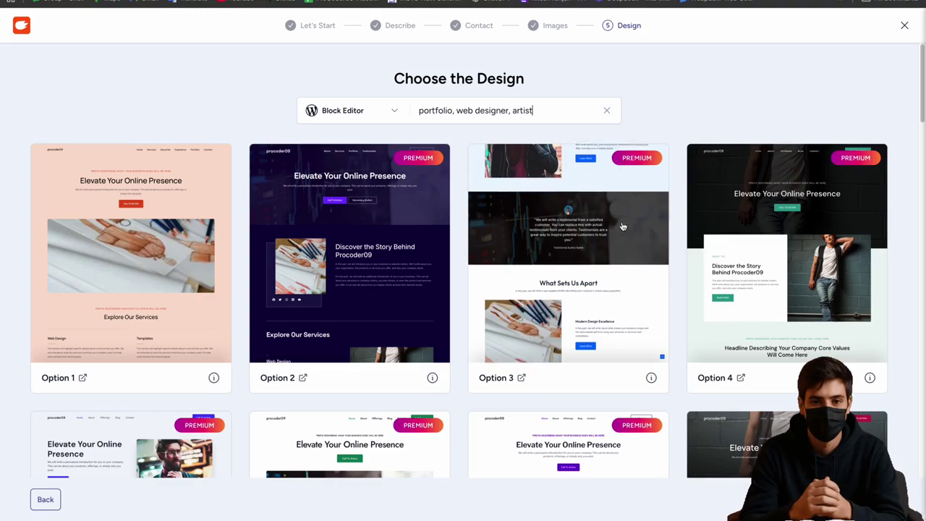
pyautogui.click(616, 307)
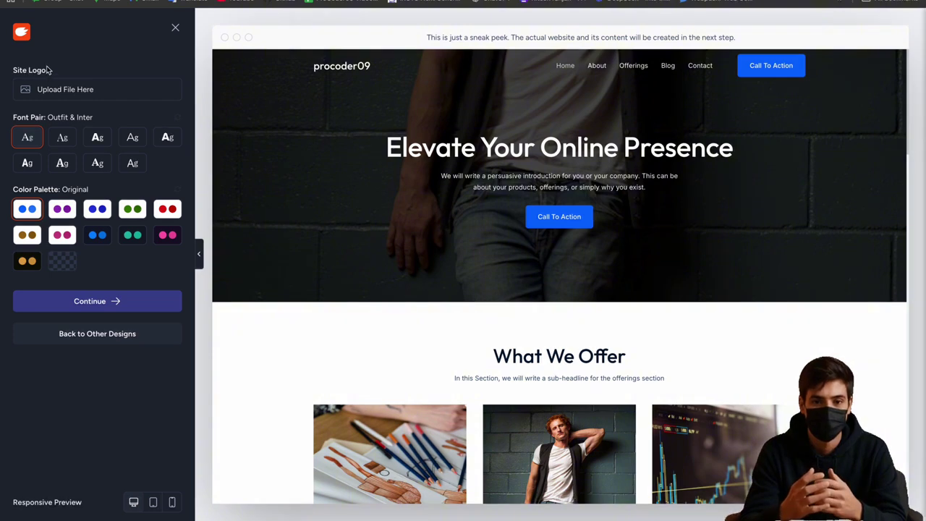
pyautogui.moveTo(47, 69); pyautogui.dragTo(12, 70)
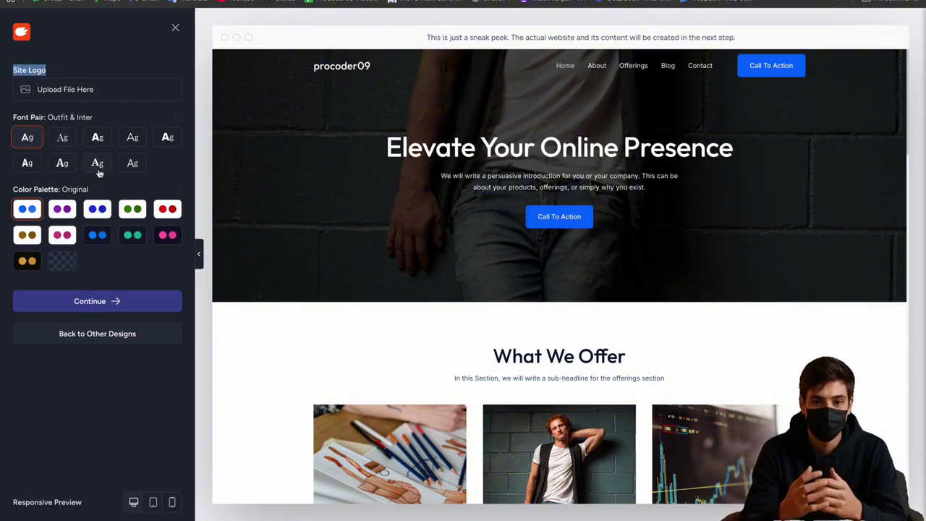
pyautogui.click(104, 301)
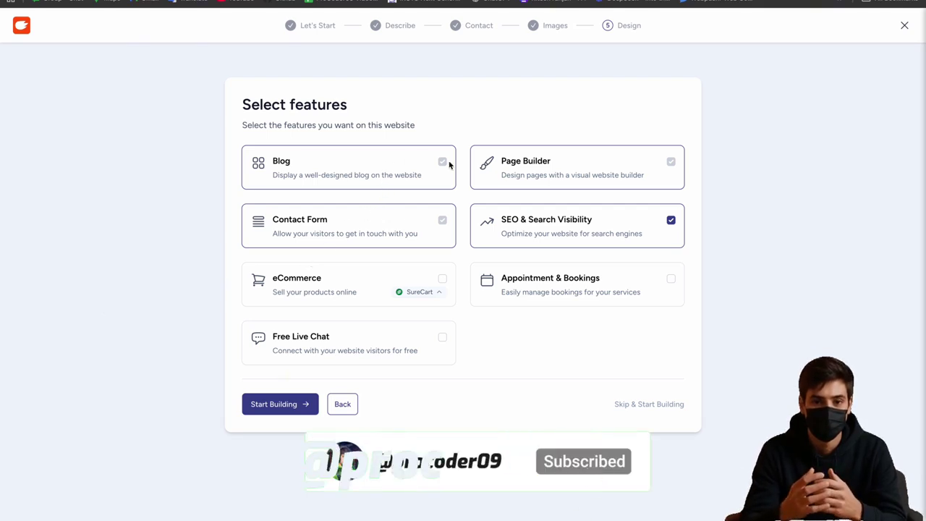
# Add the Appointment & Bookings feature and start building the website.
pyautogui.click(578, 284)
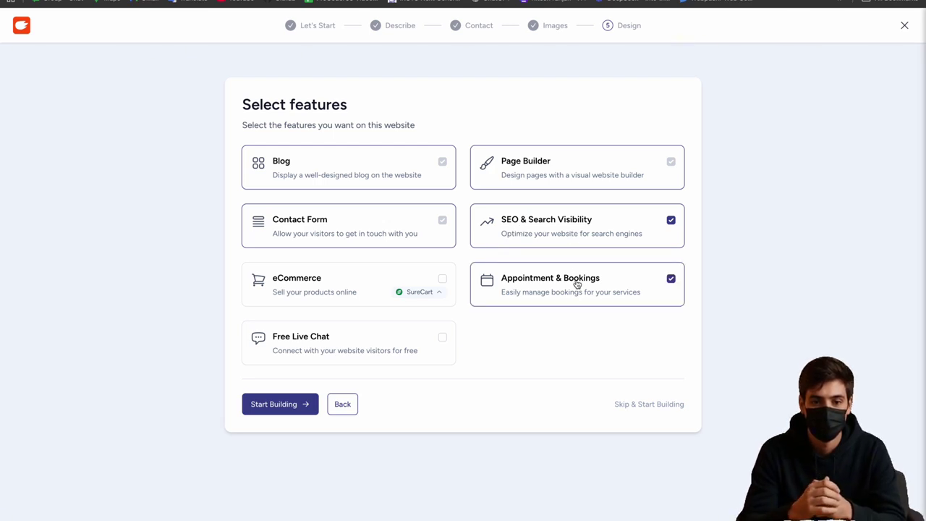
pyautogui.click(289, 400)
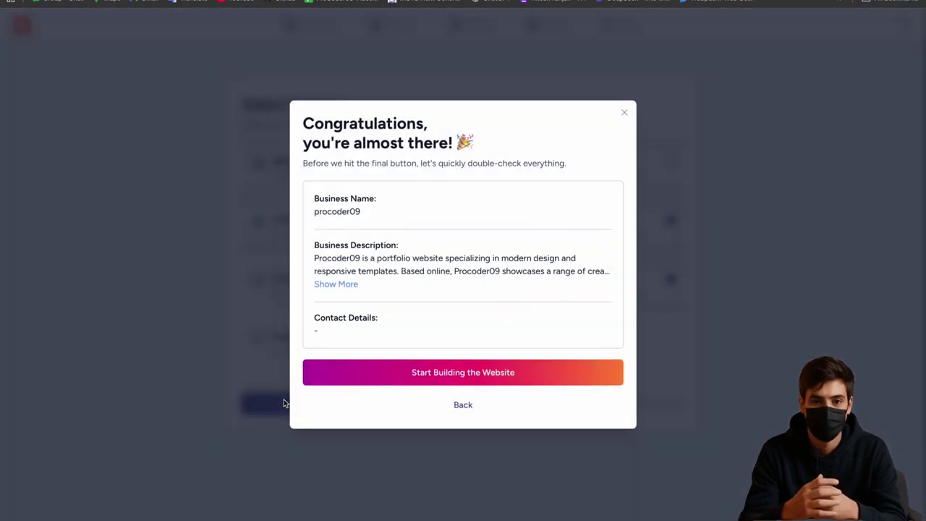
pyautogui.click(435, 375)
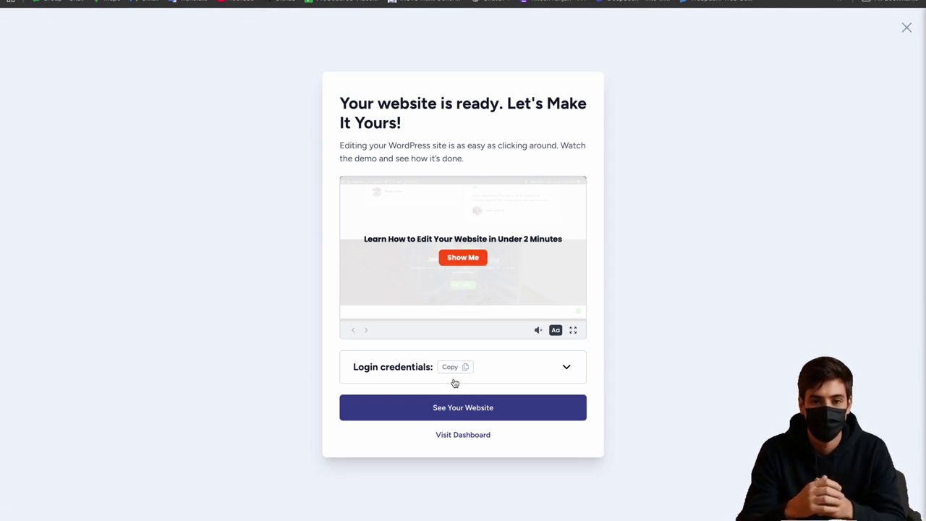
# Open the generated website, dismiss the expiry notice, and review the home page down to its footer.
pyautogui.click(465, 409)
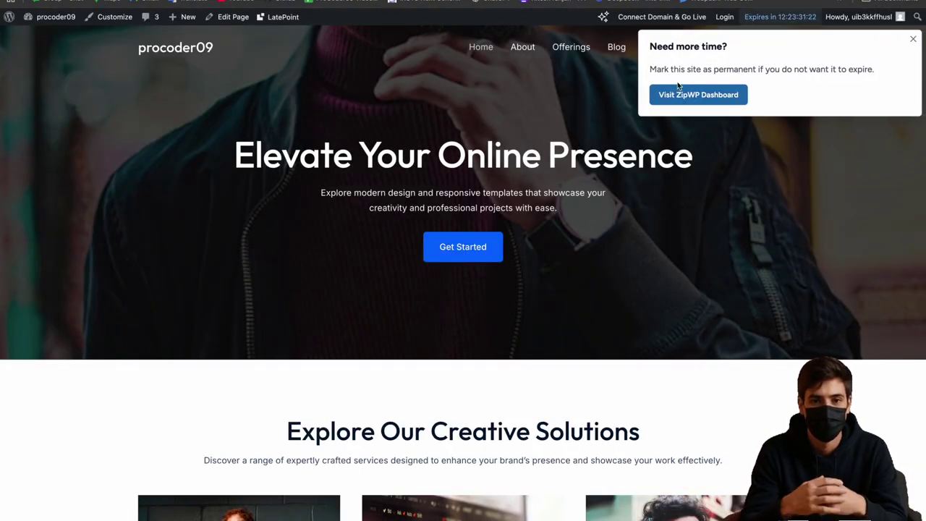
pyautogui.click(912, 40)
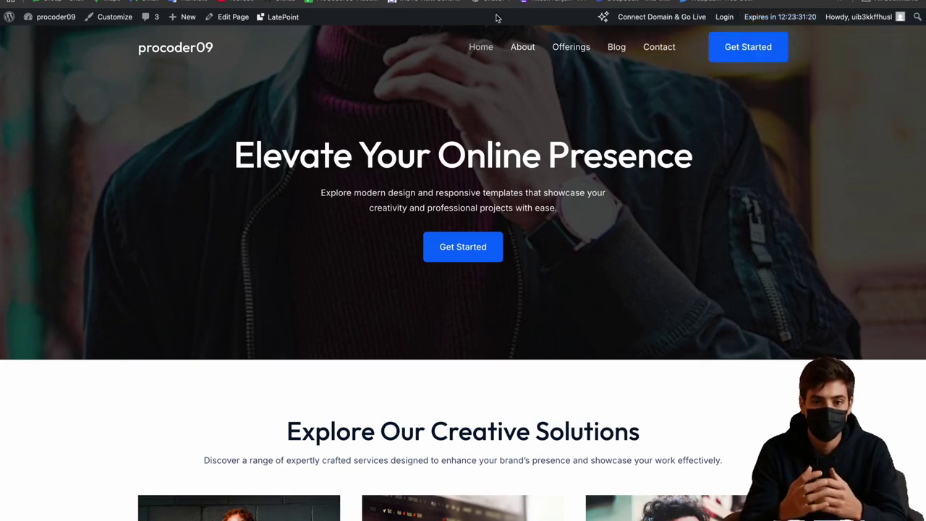
pyautogui.scroll(-2, 345, 64)
pyautogui.scroll(-15, 345, 64)
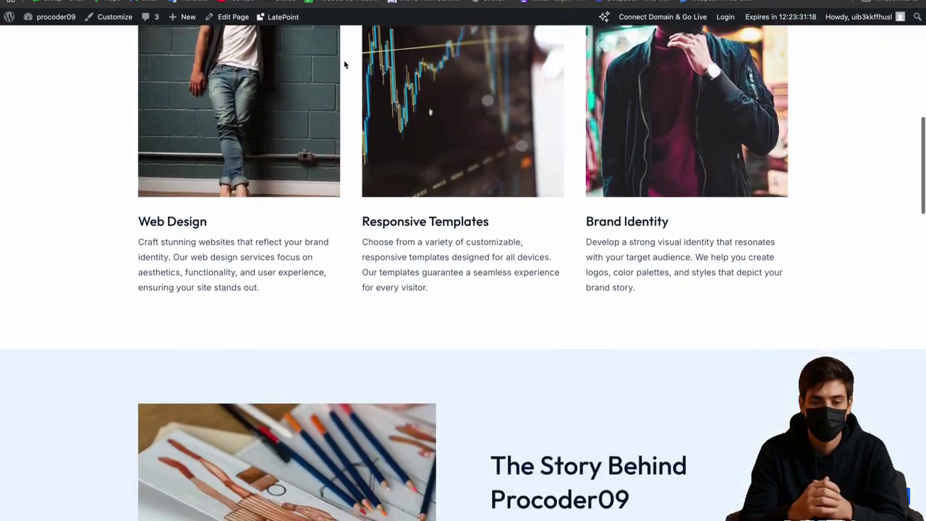
pyautogui.scroll(-6, 344, 64)
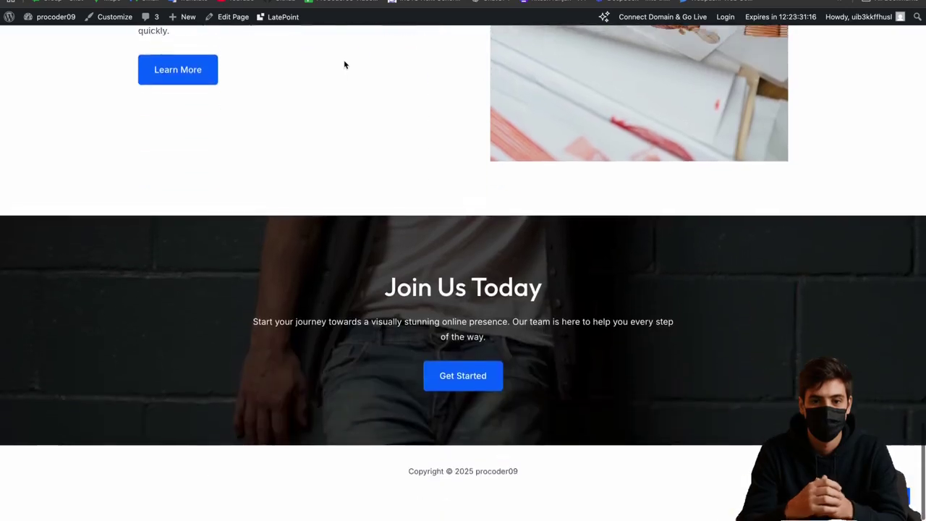
pyautogui.scroll(20, 344, 64)
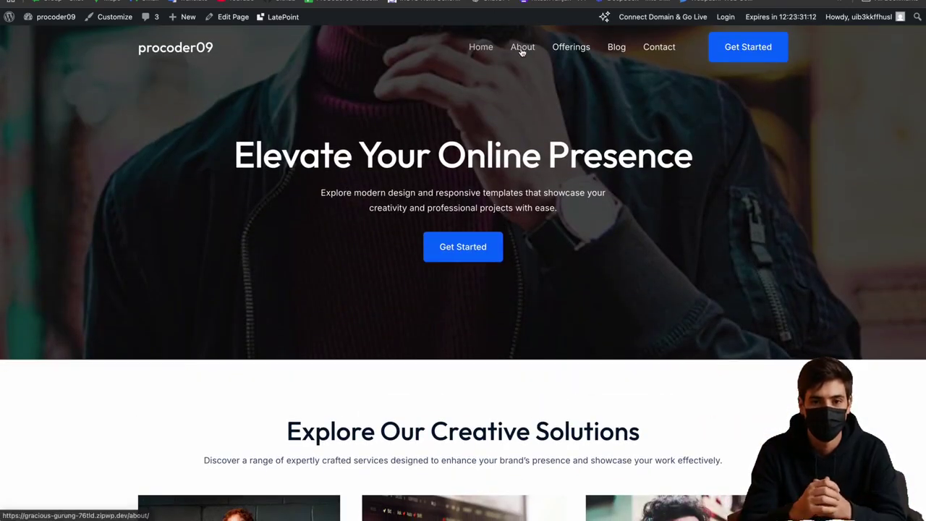
# Review the site's About, Blog and Contact pages.
pyautogui.click(542, 72)
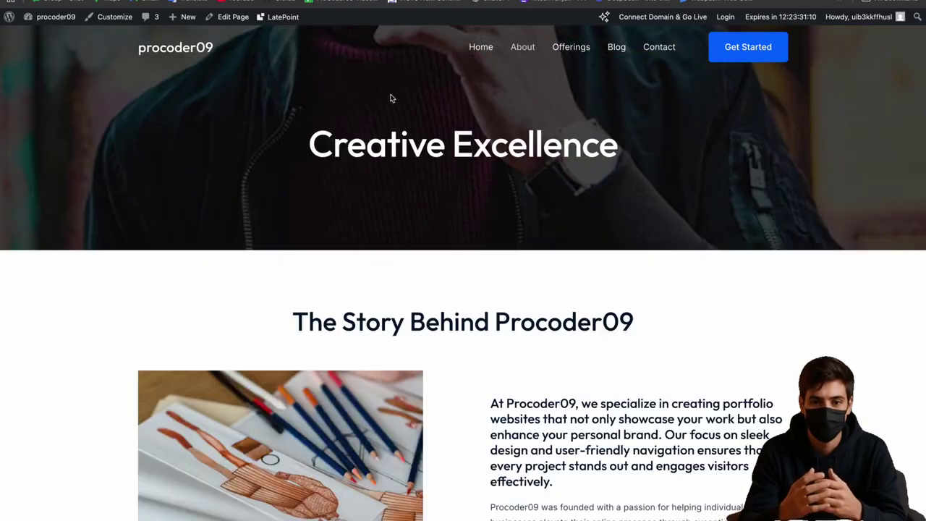
pyautogui.scroll(-10, 288, 112)
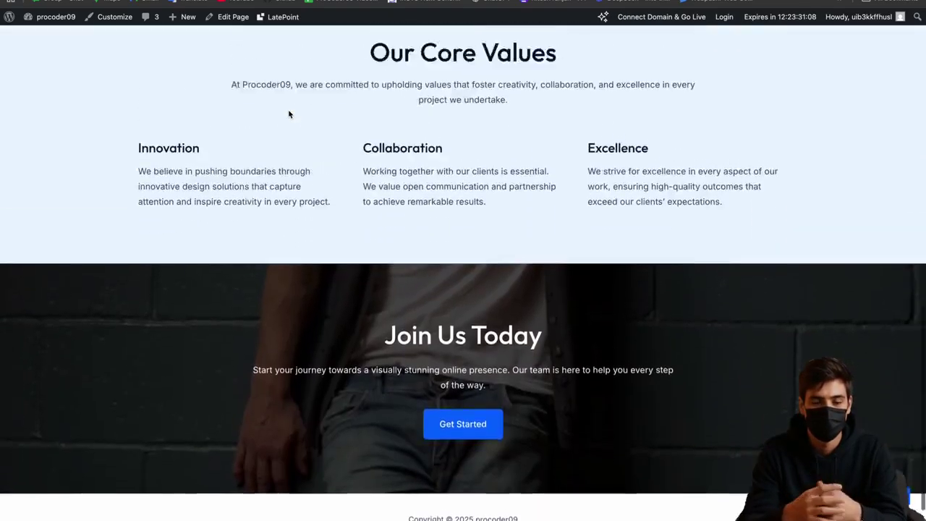
pyautogui.scroll(12, 287, 114)
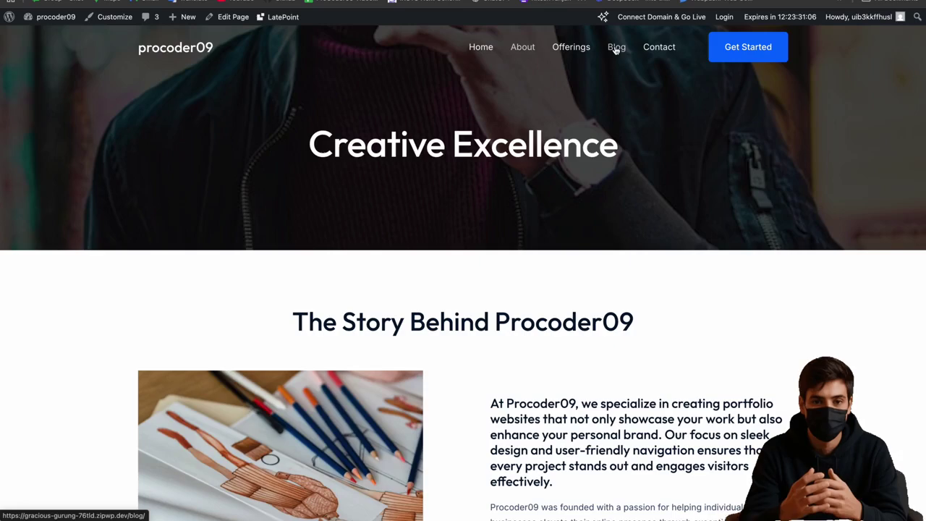
pyautogui.click(615, 47)
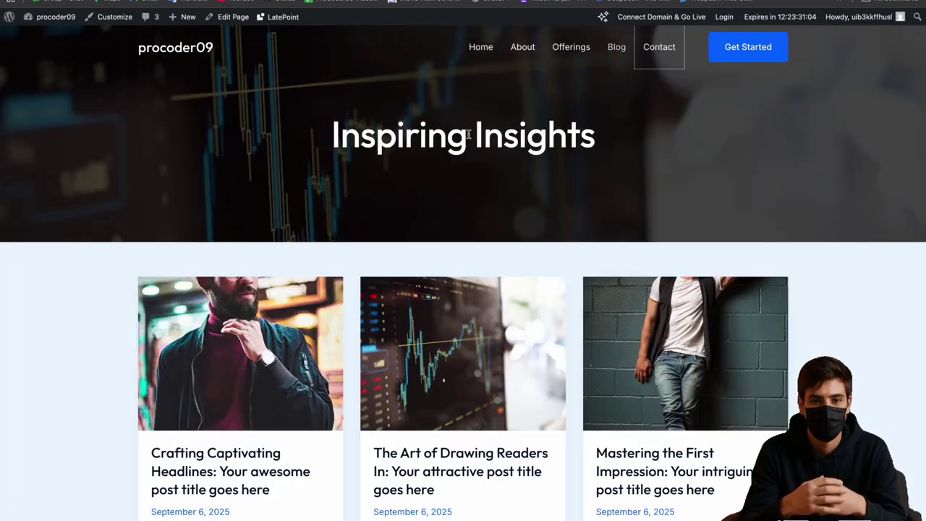
pyautogui.scroll(-5, 469, 138)
pyautogui.scroll(3, 469, 137)
pyautogui.scroll(3, 469, 137)
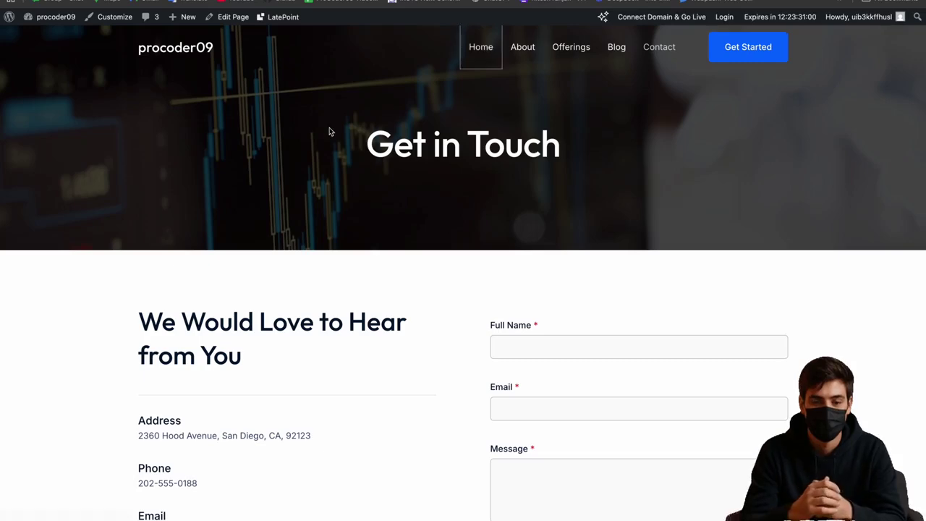
# Return to the site's home page and review its services, testimonial and closing sections.
pyautogui.scroll(-9, 330, 128)
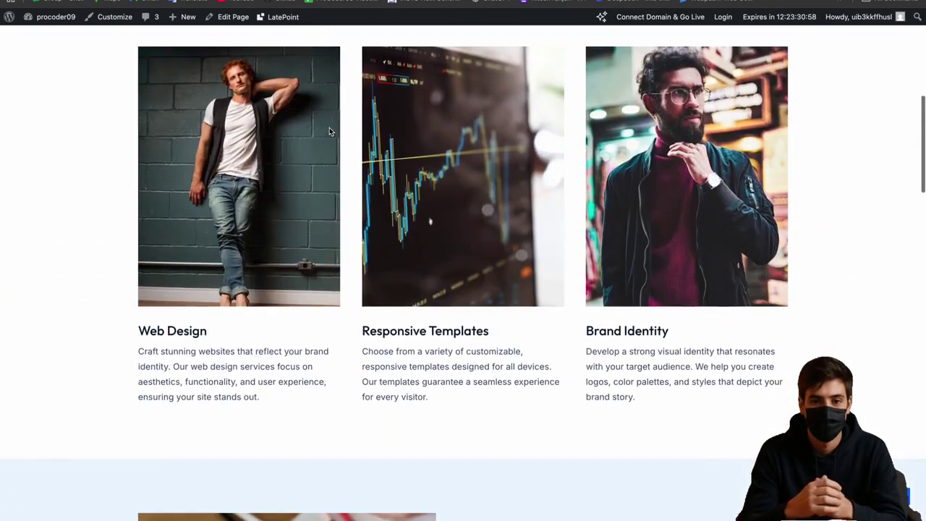
pyautogui.scroll(-12, 330, 131)
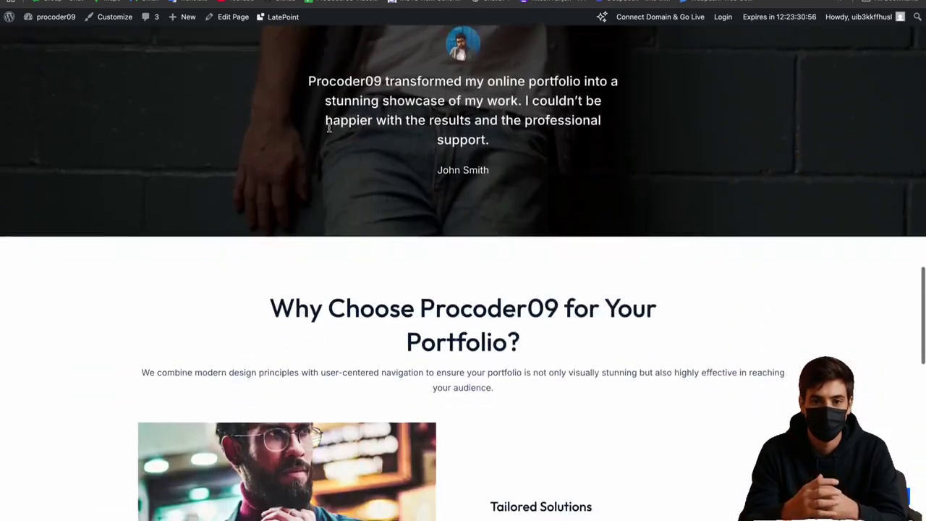
pyautogui.scroll(-7, 329, 130)
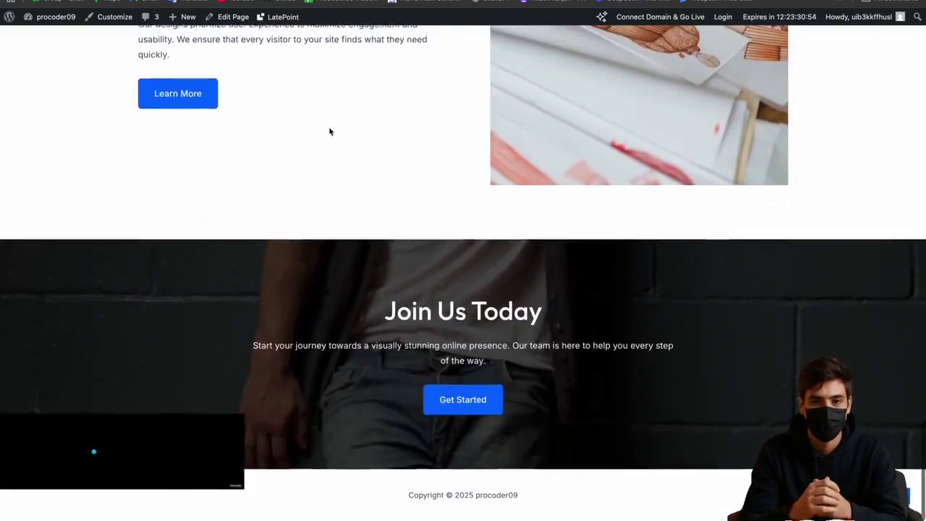
pyautogui.scroll(15, 330, 131)
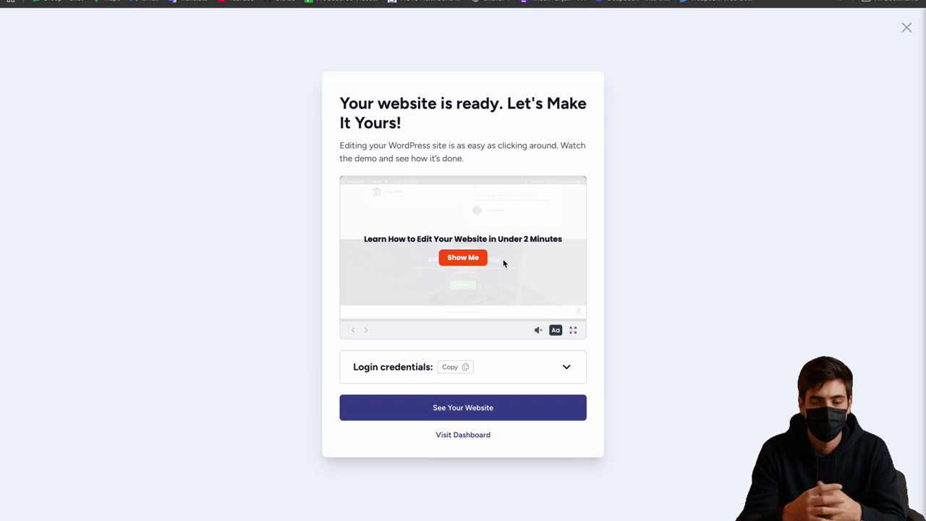
# Expand the login credentials of the new site and open its WordPress dashboard.
pyautogui.click(569, 367)
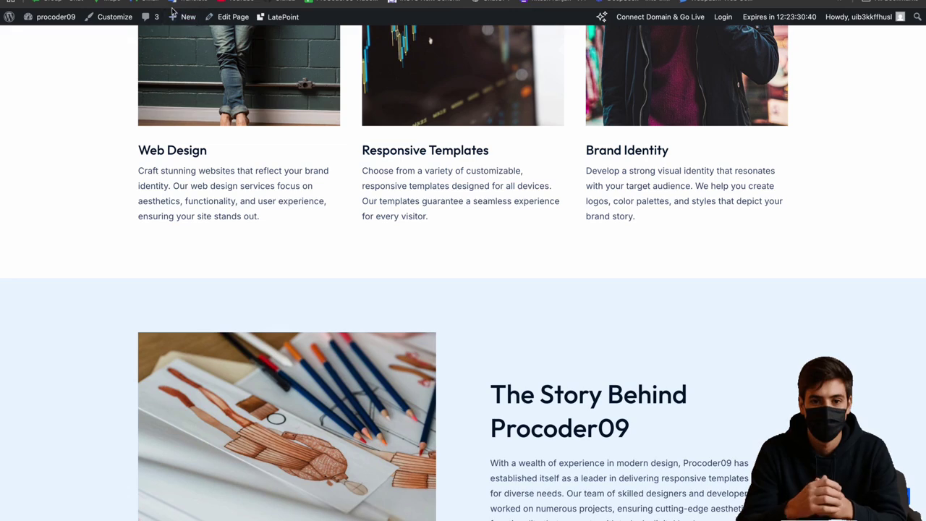
pyautogui.moveTo(73, 21)
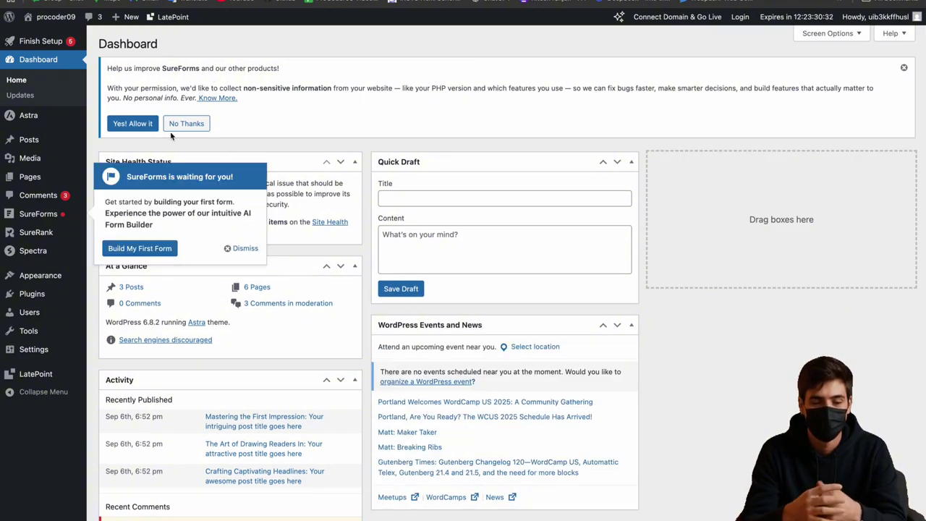
# Look through the Astra theme overview and the Comments list in WordPress, and return to the dashboard.
pyautogui.moveTo(39, 120)
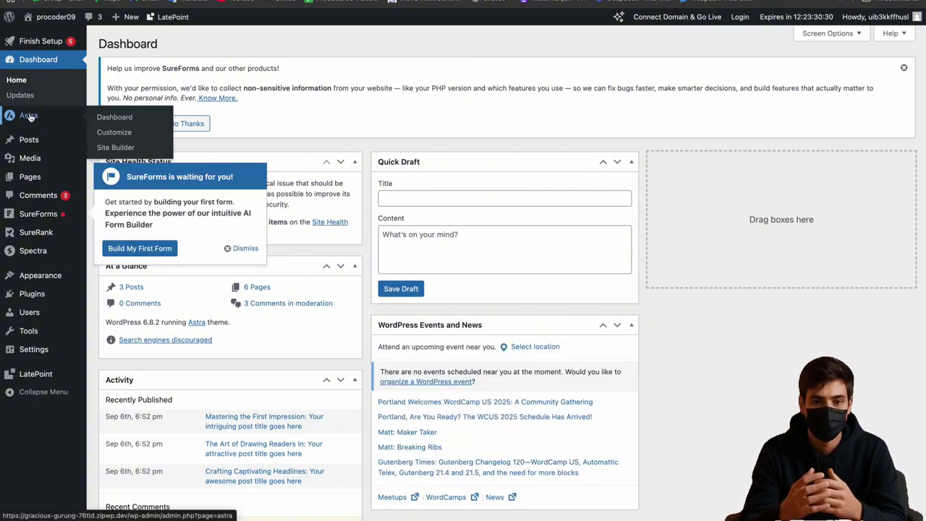
pyautogui.click(29, 115)
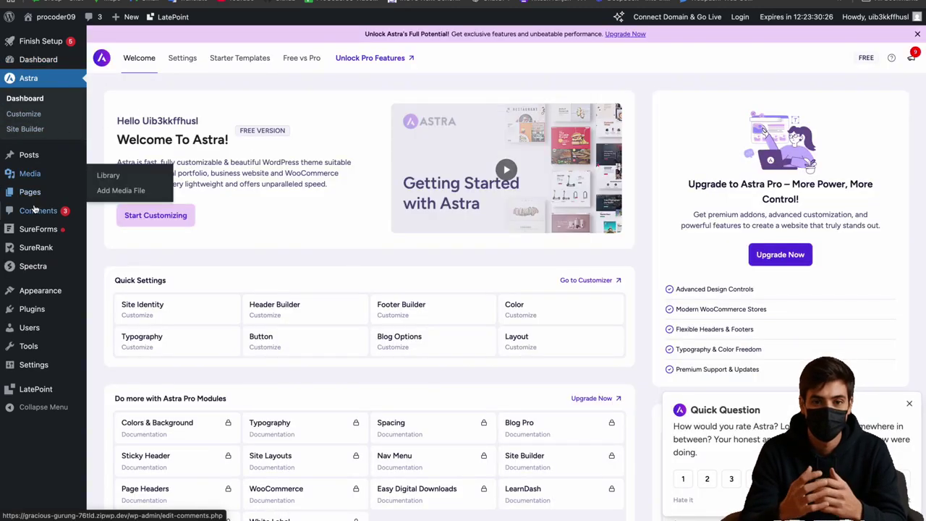
pyautogui.click(34, 212)
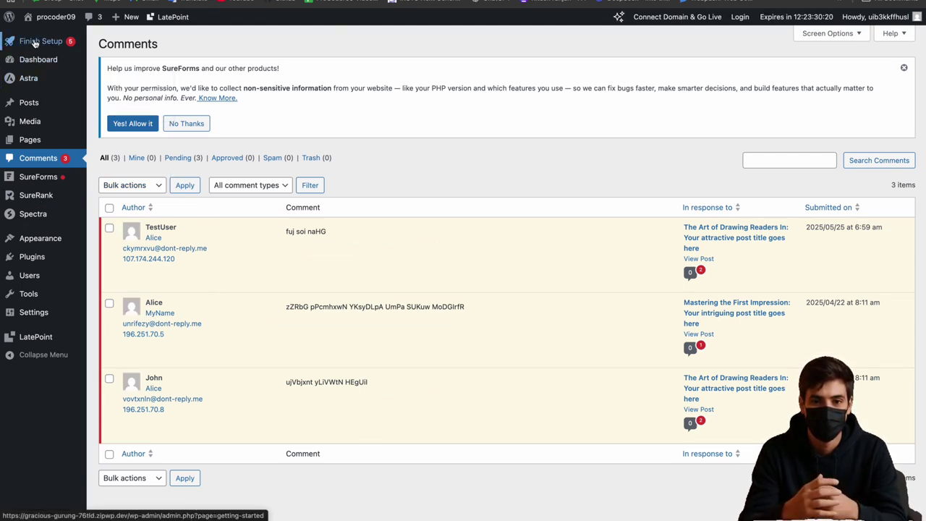
pyautogui.click(114, 3)
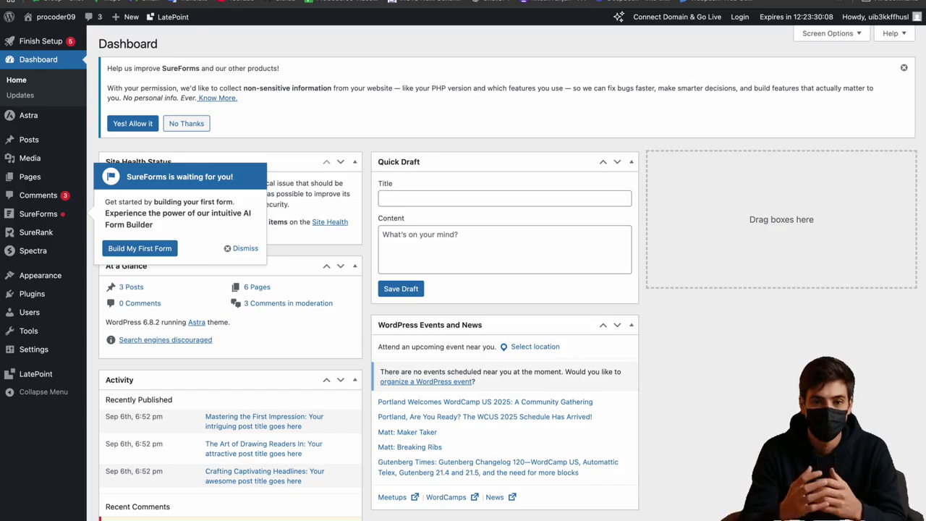
# Switch back to the live website and look over its home page again.
pyautogui.hotkey('ctrl', 'Tab')
pyautogui.scroll(10, 408, 119)
pyautogui.scroll(-15, 408, 118)
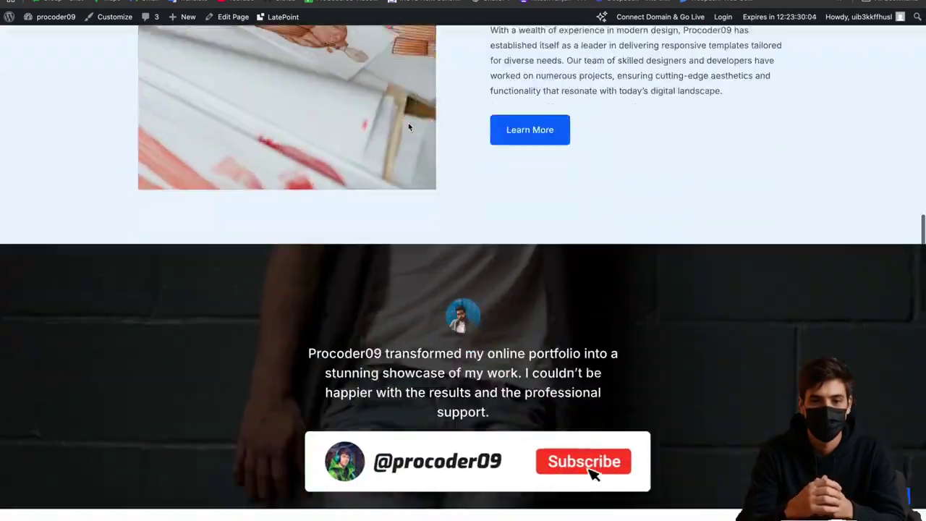
pyautogui.scroll(15, 408, 127)
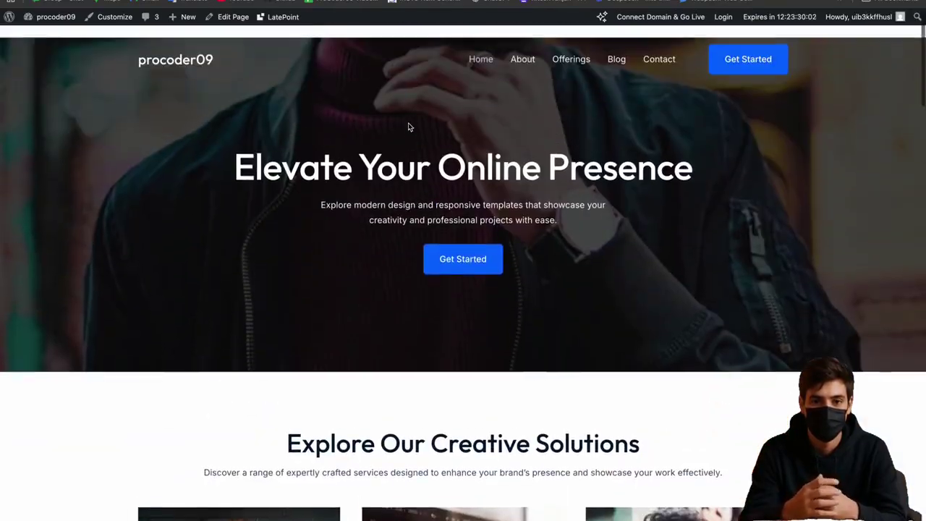